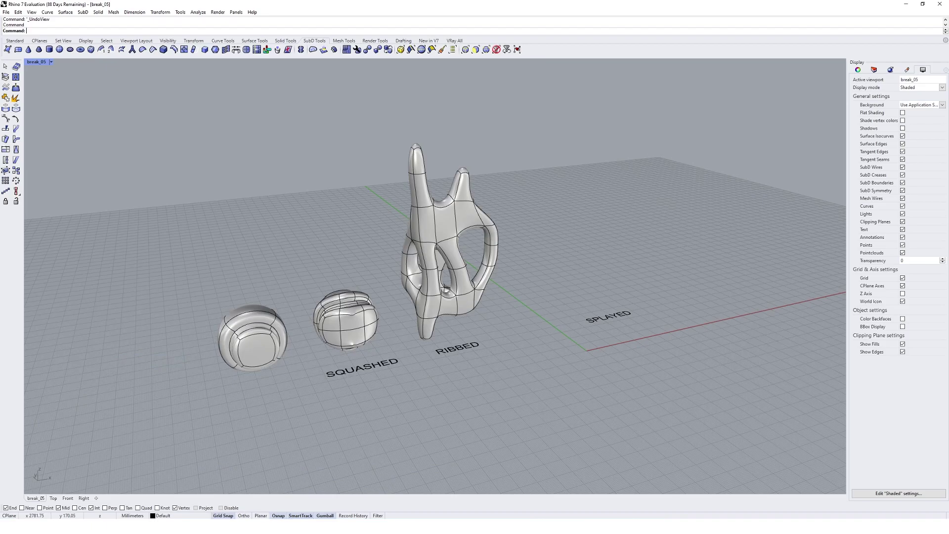
- Create a SubD box about 240 mm high behind the SPLAYED text, with one face per side
left_click(91, 50)
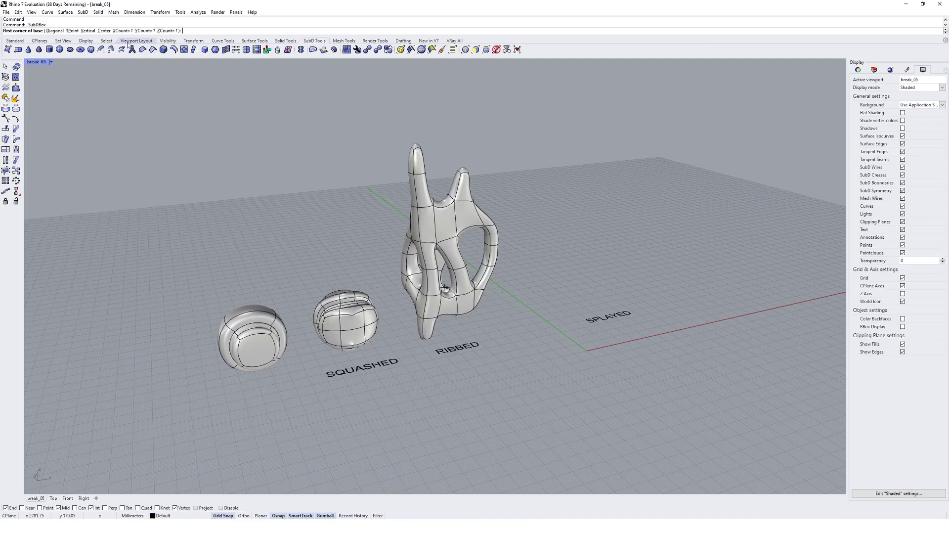
scroll(636, 286, "up", 5)
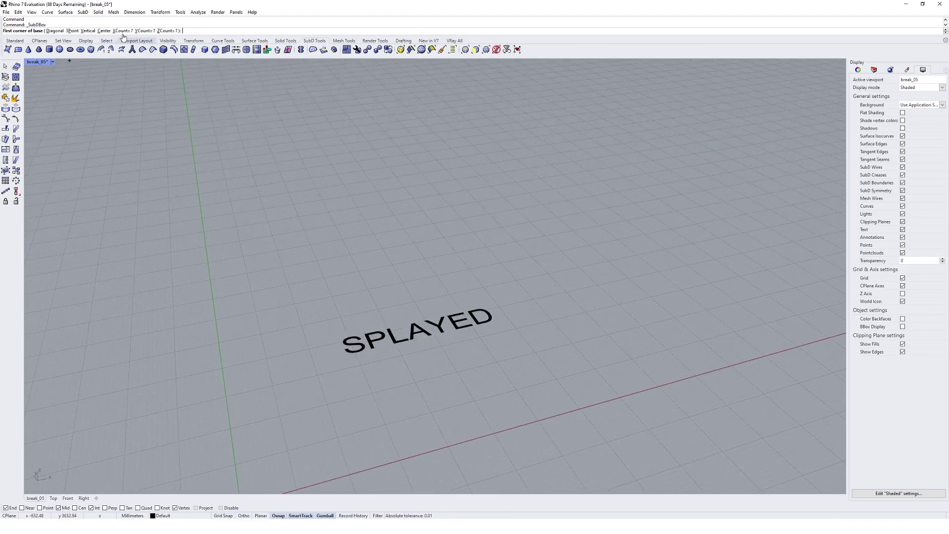
left_click(354, 290)
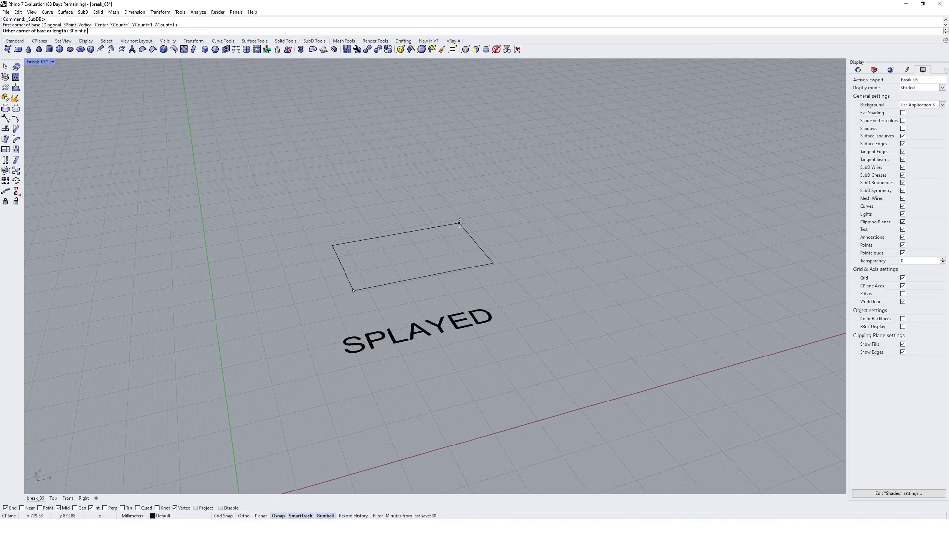
left_click(454, 215)
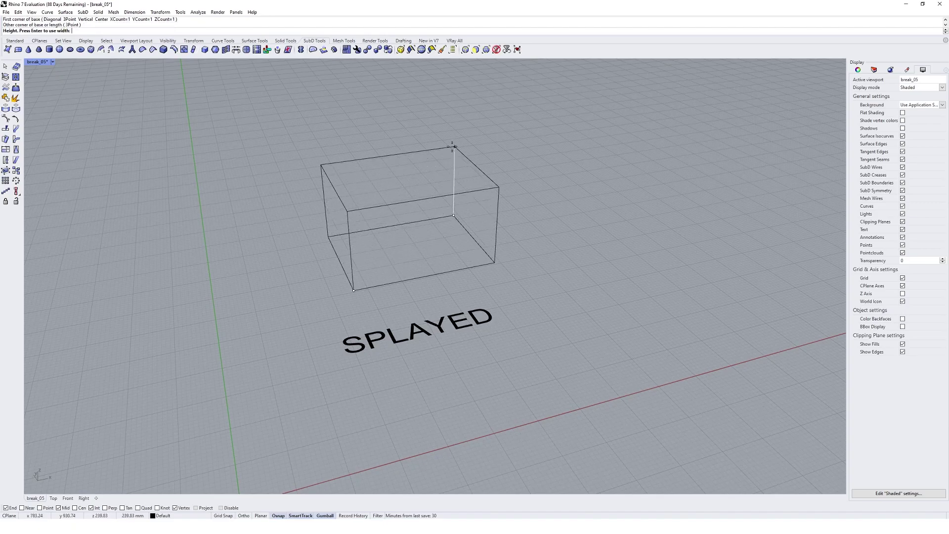
left_click(454, 147)
- Switch the SubD display from smooth to flat and deselect the new box
left_click(445, 220)
key("Tab")
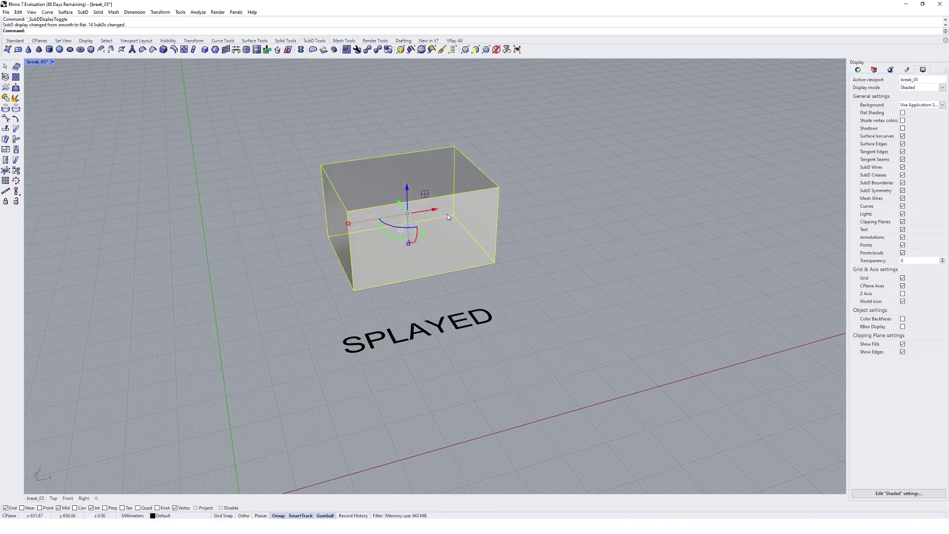
left_click(533, 251)
right_click_drag(501, 279, 536, 313, "shift")
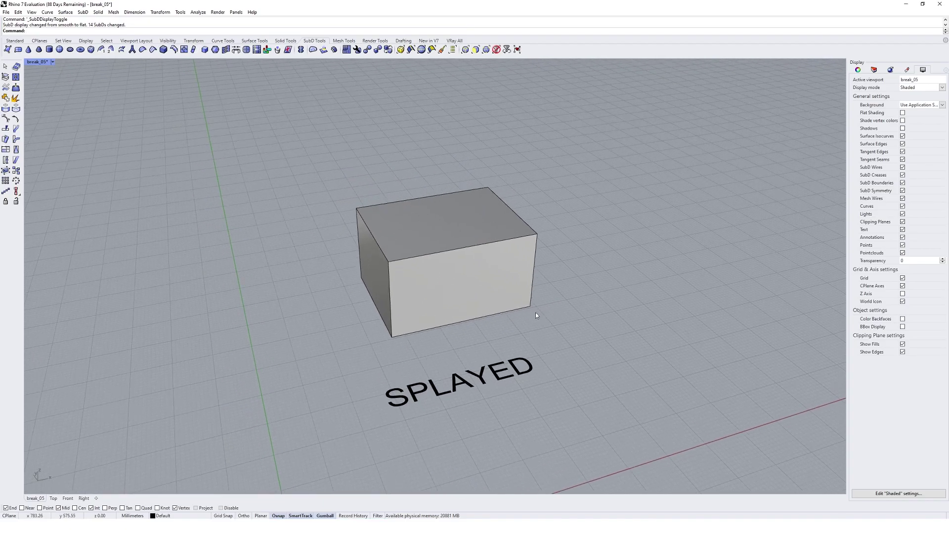
- Insert an edge into the ring of the box's long edges, about a third of the length from the left end
left_click(174, 50)
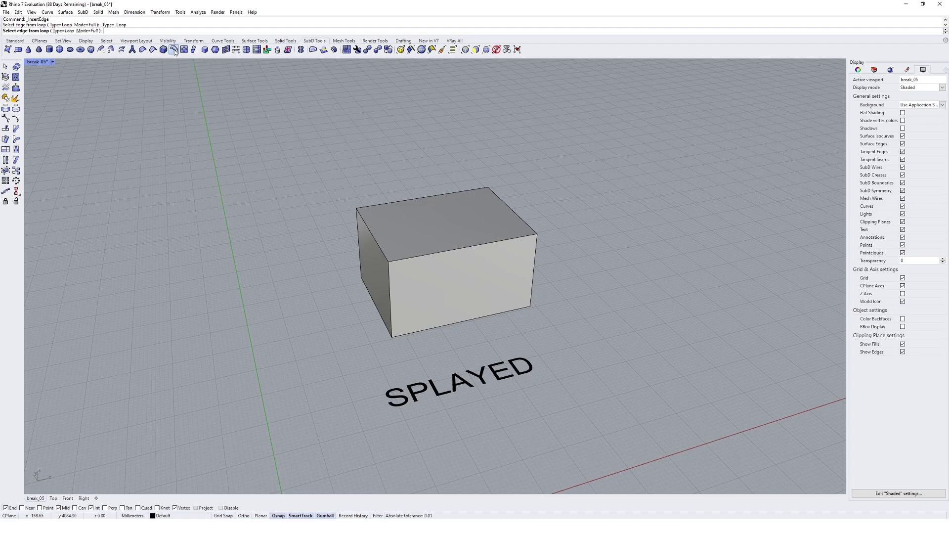
left_click(70, 31)
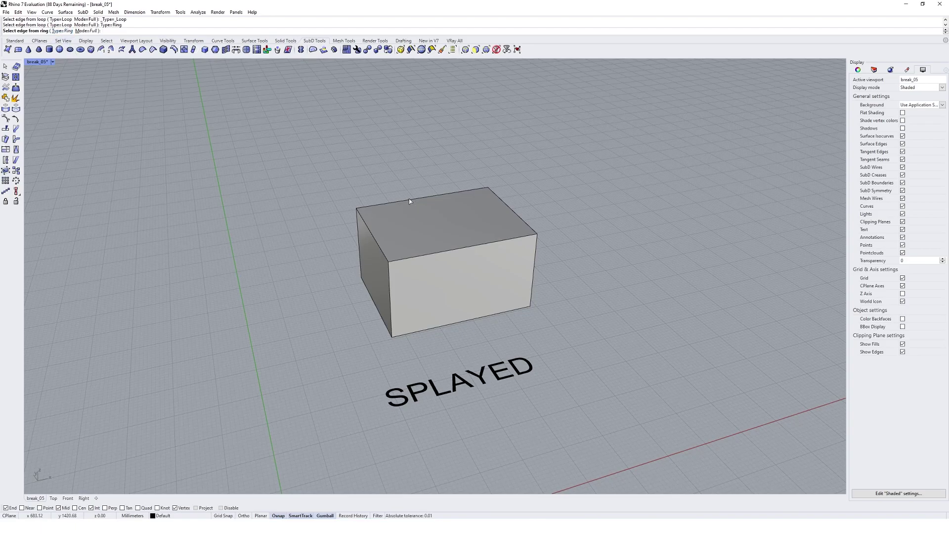
left_click(452, 252)
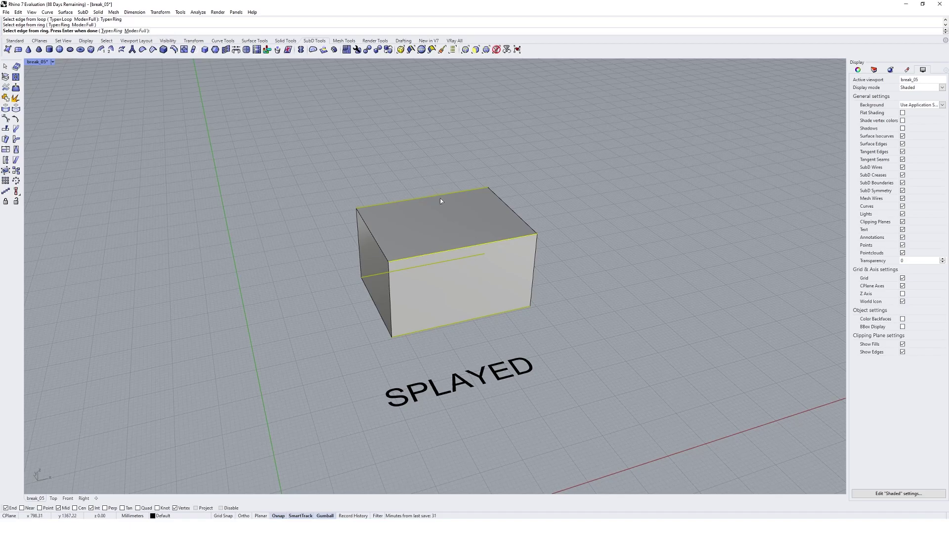
right_click_drag(422, 322, 407, 197)
right_click_drag(443, 245, 331, 185)
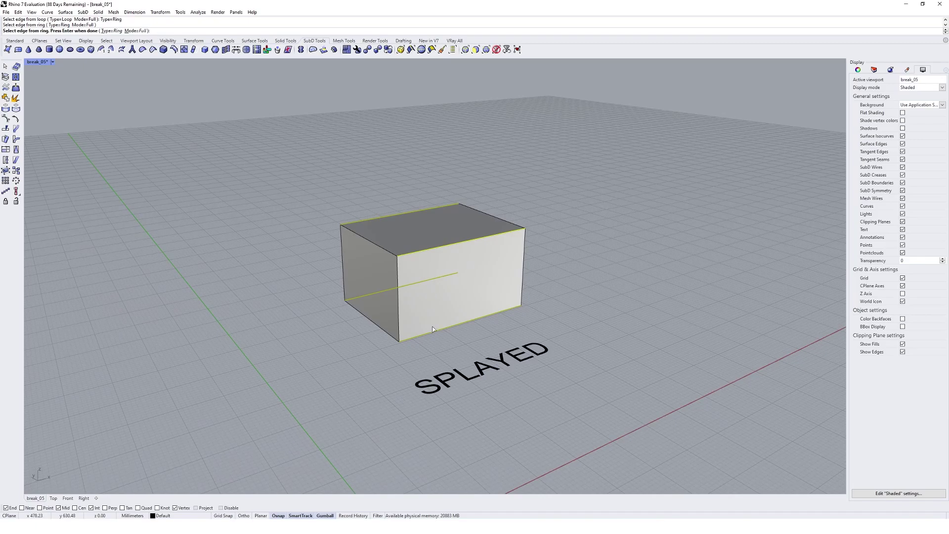
right_click_drag(455, 319, 421, 331)
key("Return")
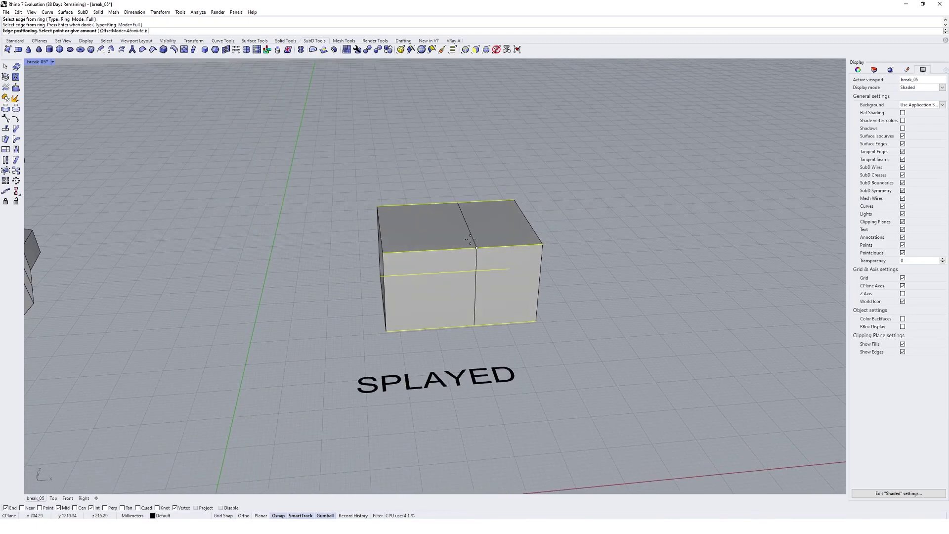
mouse_move(435, 250)
right_mouse_down()
mouse_move(443, 161)
mouse_move(490, 220)
mouse_move(435, 250)
mouse_move(441, 259)
right_mouse_up()
left_click(434, 255)
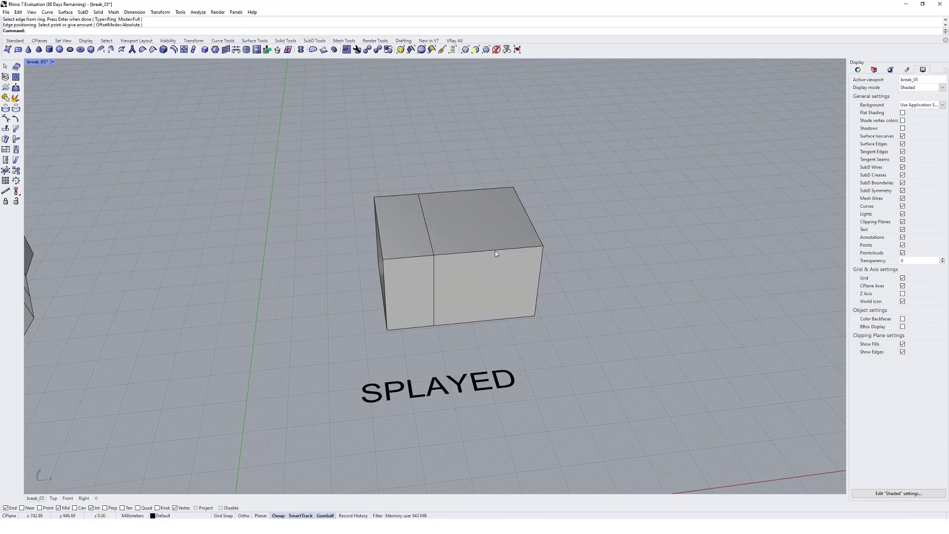
- Insert a second edge using the Ring type near the middle of the box's wider section
right_click(495, 252)
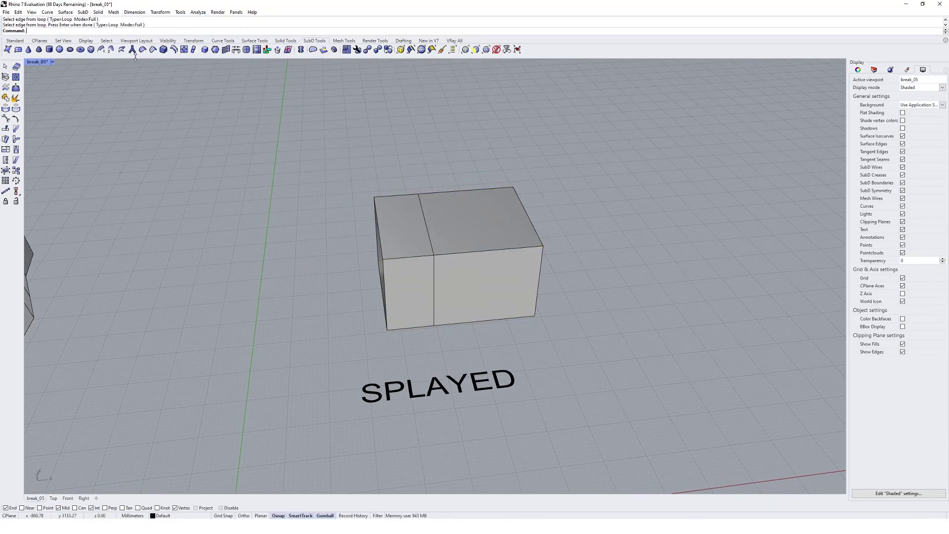
left_click(67, 31)
left_click(501, 250)
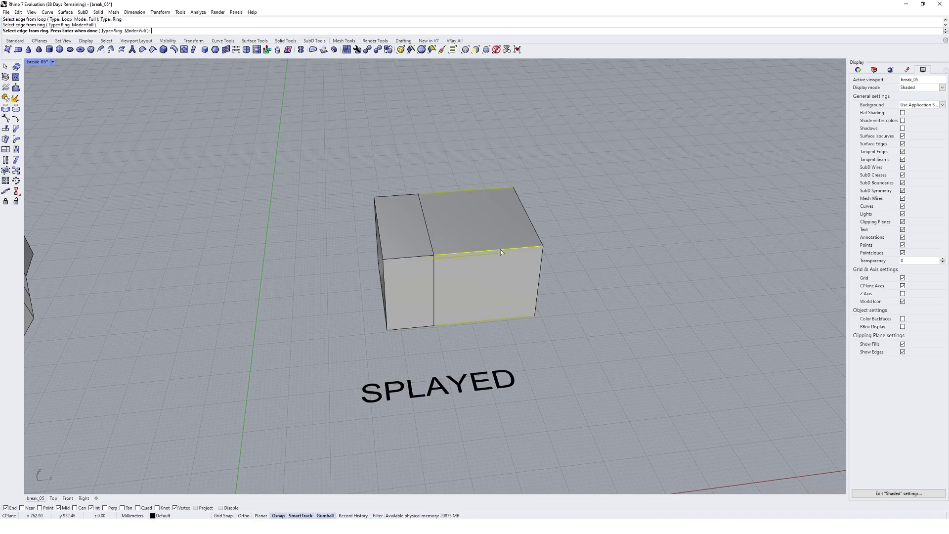
key("Return")
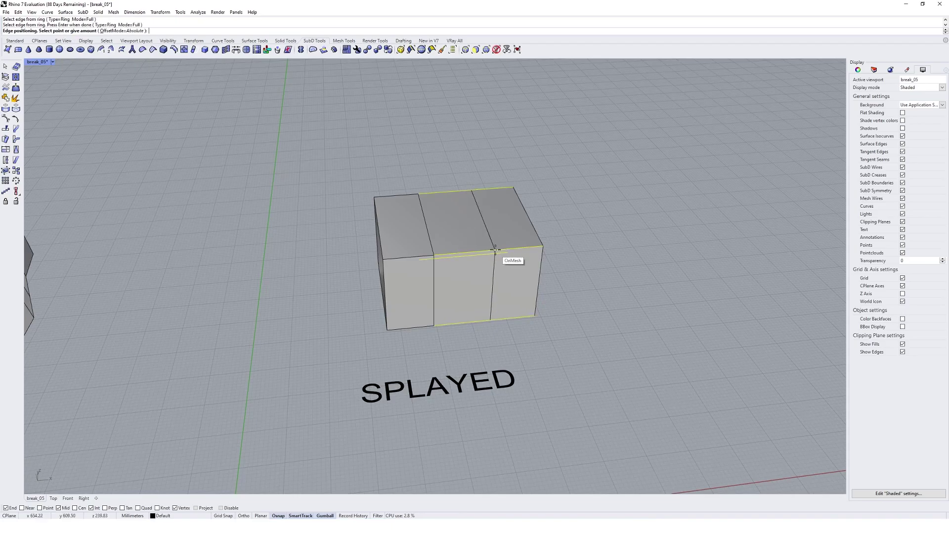
left_click(494, 253)
- Insert a horizontal edge around the box near mid-height, using the ring of vertical edges
right_click_drag(494, 253, 394, 237)
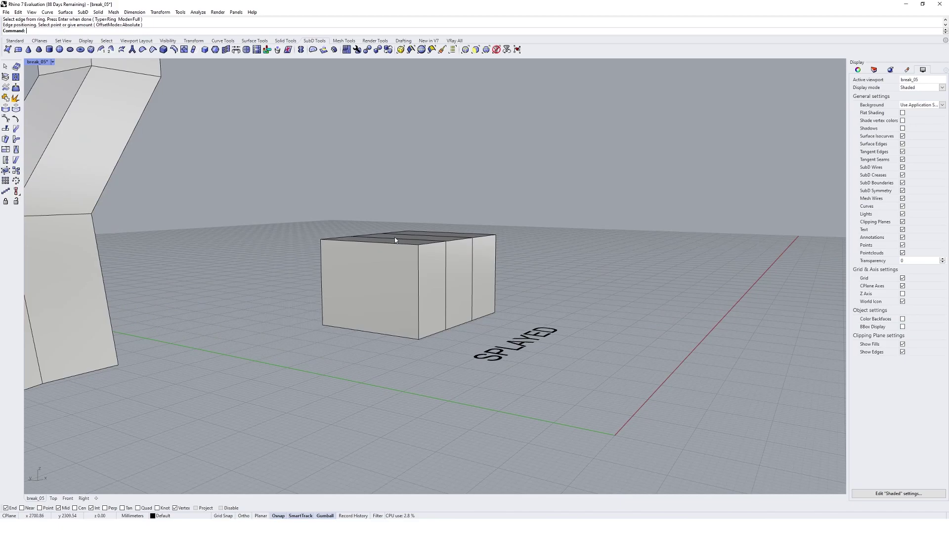
left_click(80, 50)
left_click(63, 30)
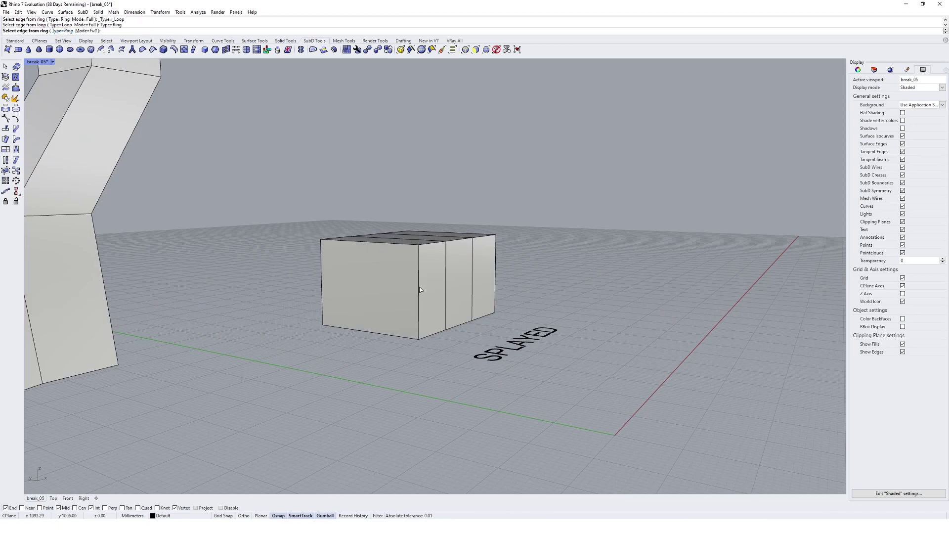
left_click(420, 289)
key("Return")
left_click(429, 296)
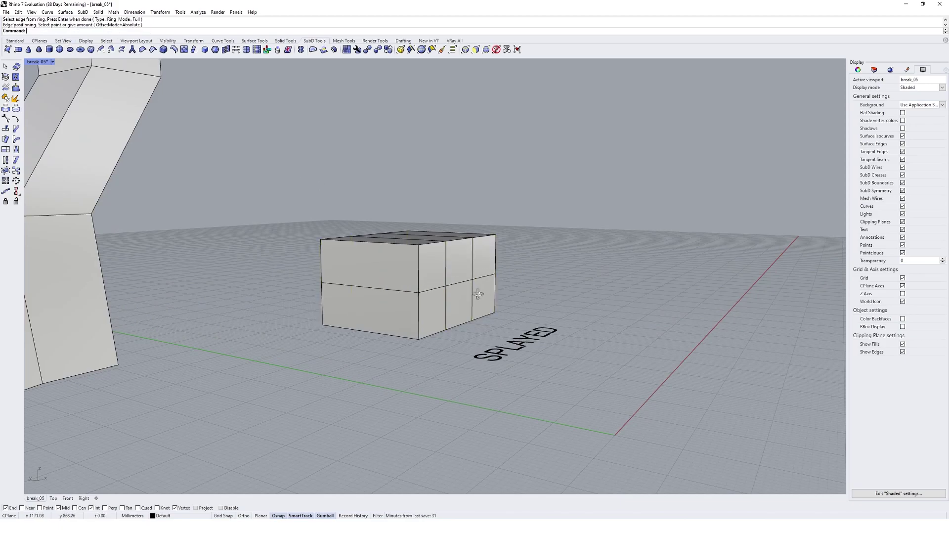
- Rotate the box a quarter turn about its long axis so that its taller side stands upright
right_click_drag(478, 294, 506, 285)
left_click(485, 297)
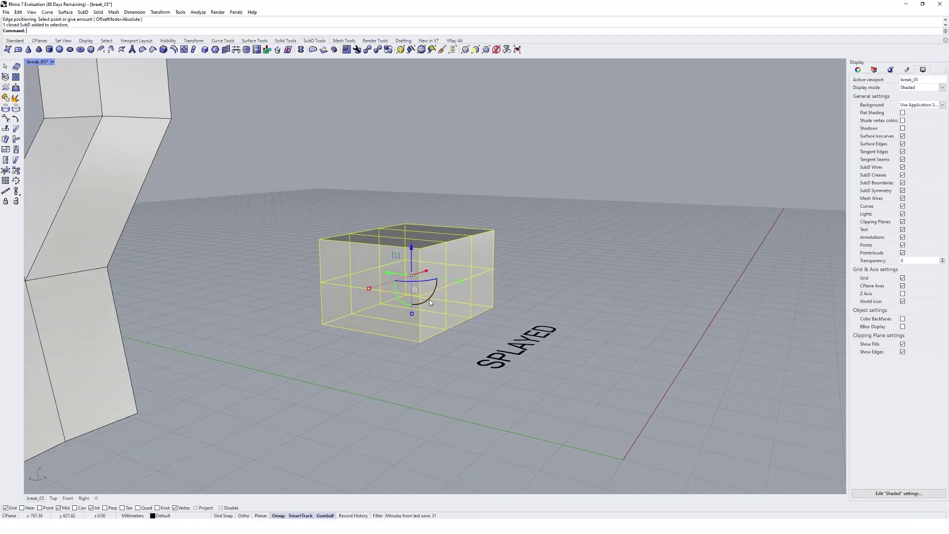
left_click_drag(431, 303, 411, 224)
left_click(531, 252)
right_click_drag(533, 253, 464, 312)
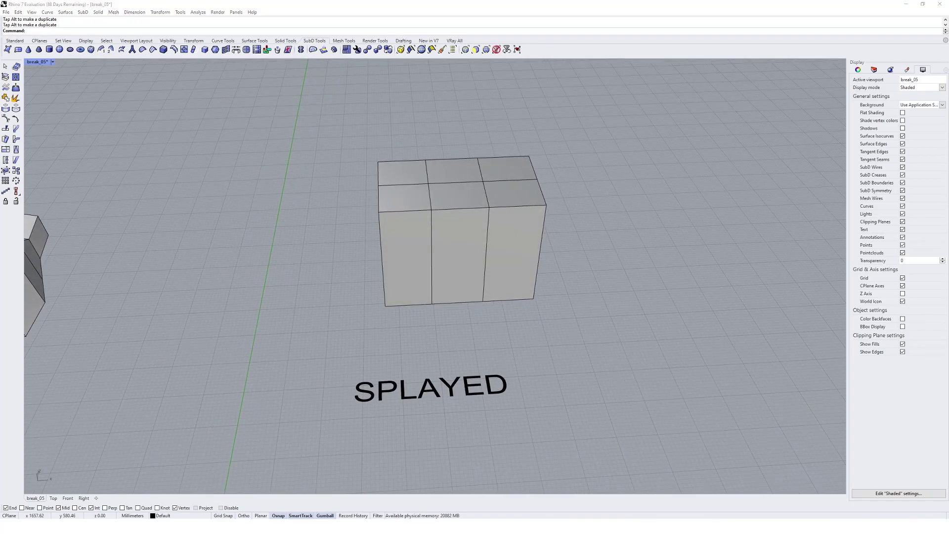
- Insert another edge with the Ring type at the midpoint of the box's right-hand section
right_click_drag(653, 238, 413, 203)
left_click(174, 50)
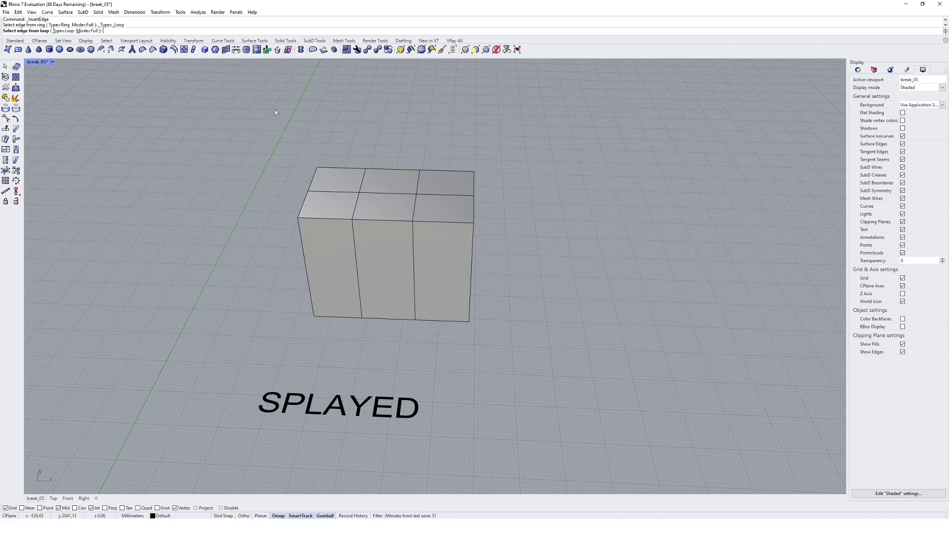
left_click(63, 31)
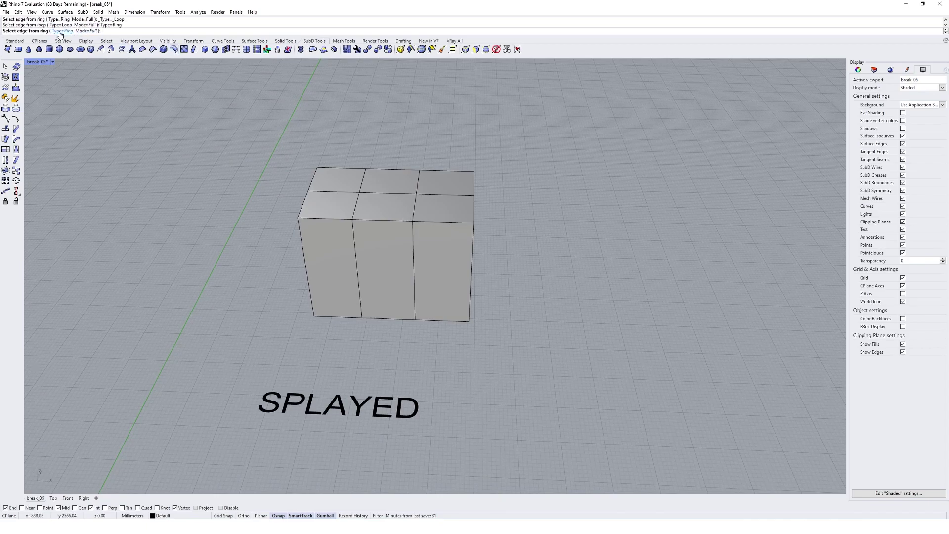
left_click(439, 223)
right_click(446, 224)
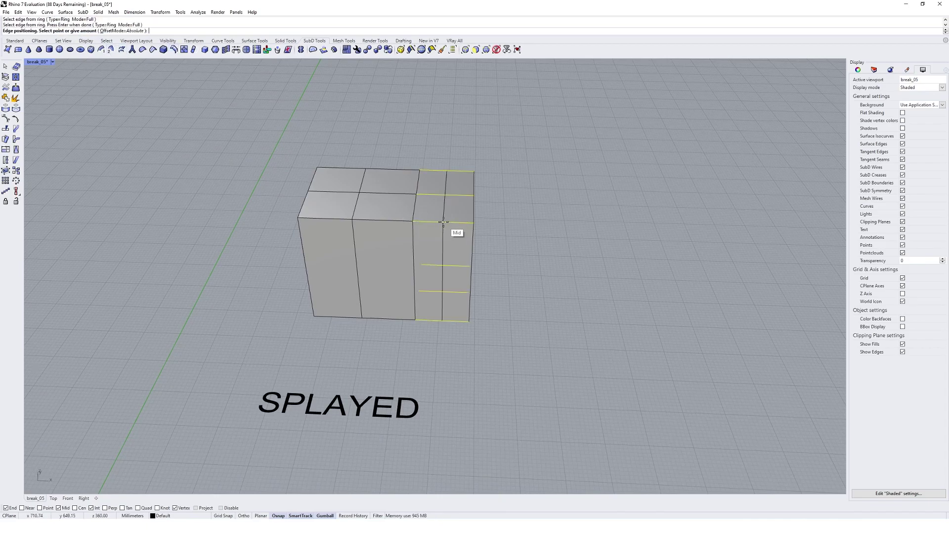
left_click(443, 223)
- Move the middle edge loop and the left edge loop further left along the box
right_click_drag(429, 238, 426, 230)
double_click(422, 239, "ctrl+shift")
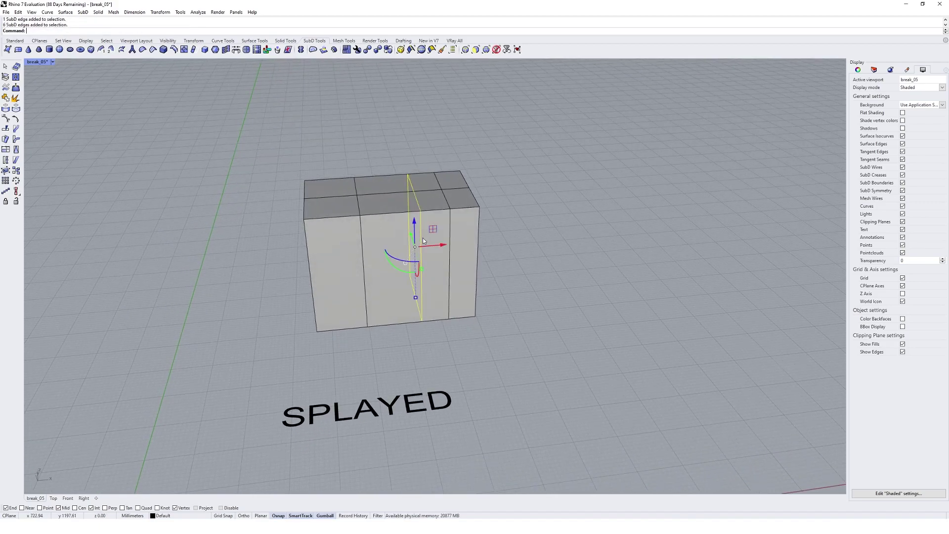
left_click_drag(442, 248, 419, 248)
left_click(433, 354)
double_click(404, 254, "ctrl+shift")
left_click(529, 296)
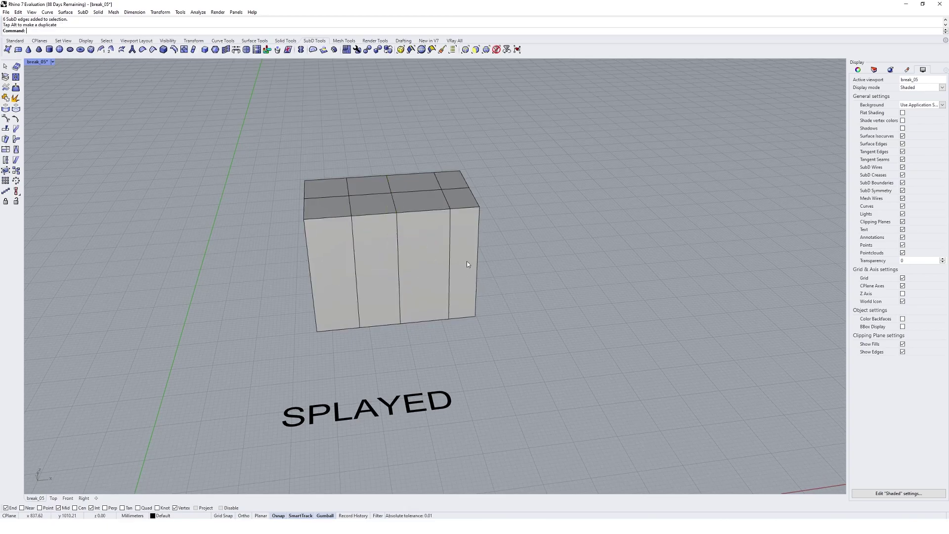
- Move the right-hand edge loop slightly left so the four columns of the box are about equally wide
right_click_drag(470, 363, 438, 320)
left_click(432, 312)
key("Escape")
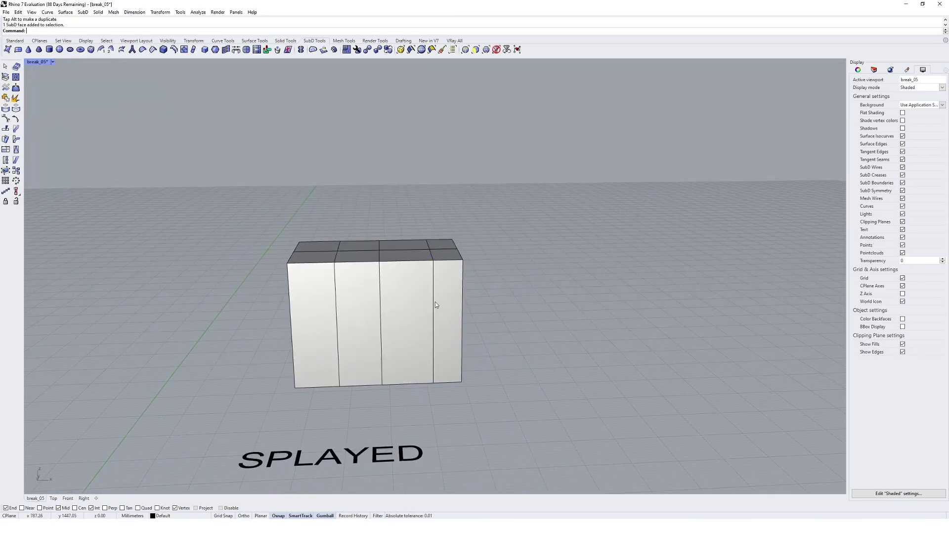
left_click(430, 298)
key("Escape")
double_click(433, 304, "ctrl+shift")
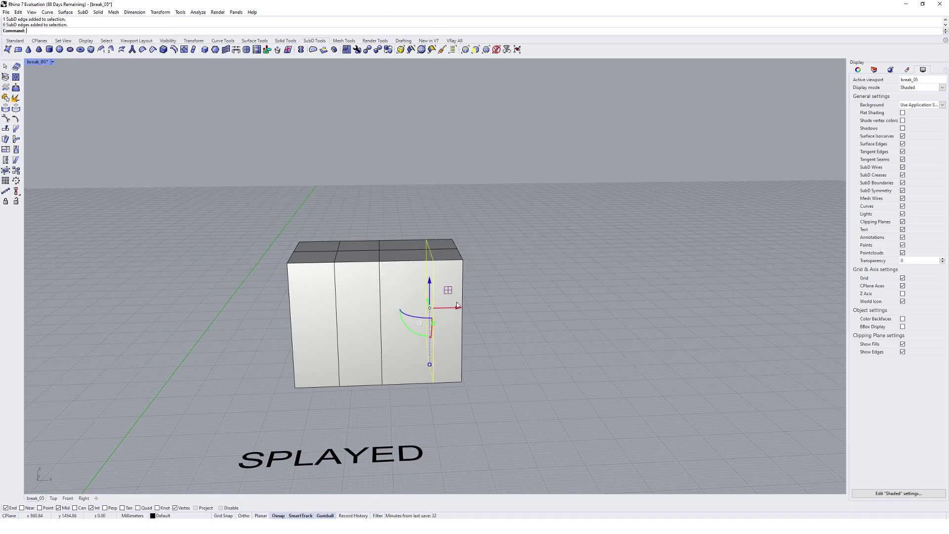
left_click_drag(457, 307, 450, 307)
key("Escape")
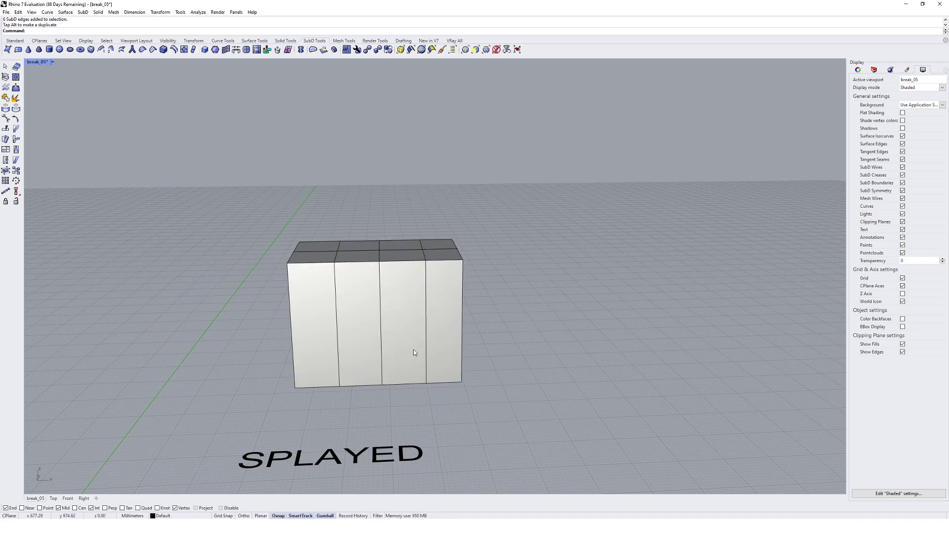
- Extrude the four top faces on the left half of the box upward as a raised block
right_click_drag(393, 265, 443, 174)
right_click_drag(474, 262, 367, 266)
left_click(364, 283, "ctrl+shift")
left_click(357, 238, "ctrl+shift")
left_click(306, 234, "ctrl+shift")
left_click(293, 277, "ctrl+shift")
scroll(321, 269, "down", 2)
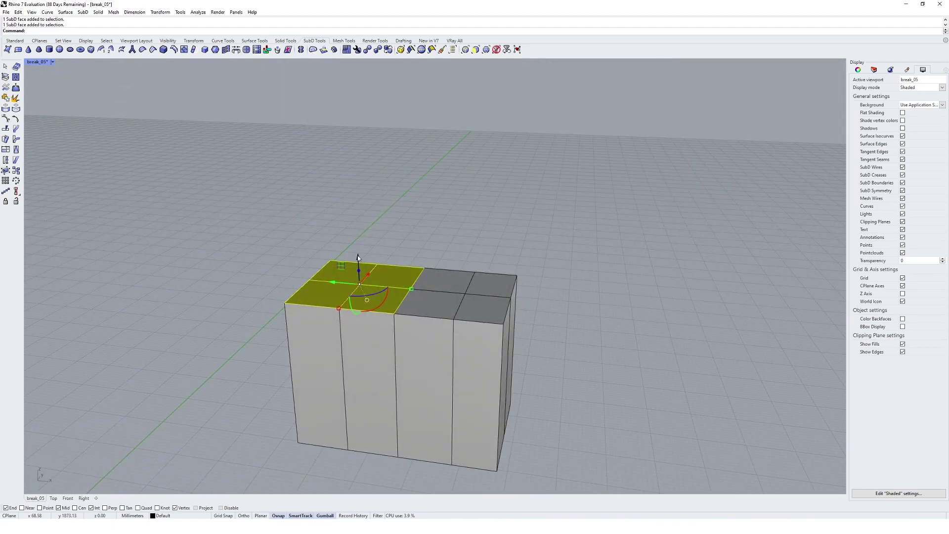
left_click_drag(359, 271, 354, 189)
left_click(439, 170)
- Try to move the middle edge on top of the raised block, and undo the move
right_click_drag(439, 169, 360, 234)
left_click(376, 216, "ctrl+shift")
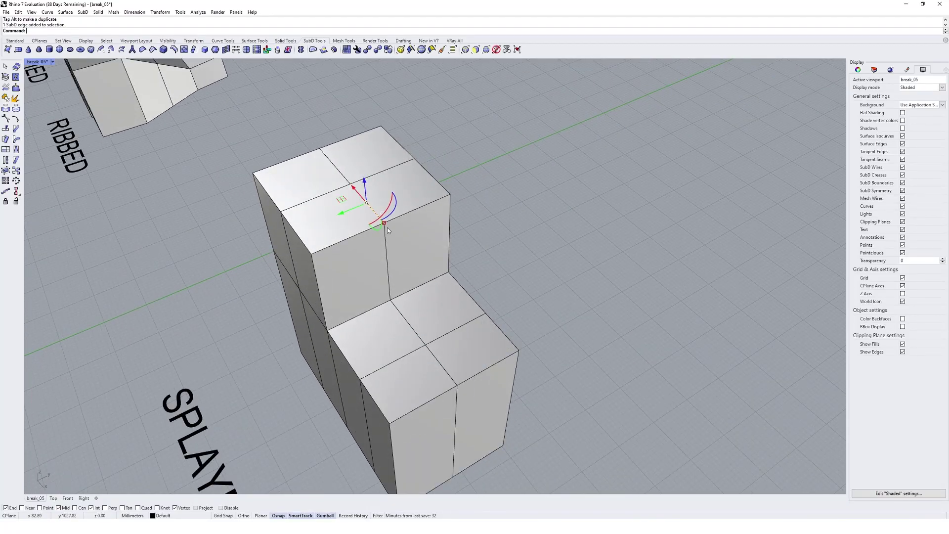
left_click_drag(352, 186, 424, 263)
key("ctrl+z")
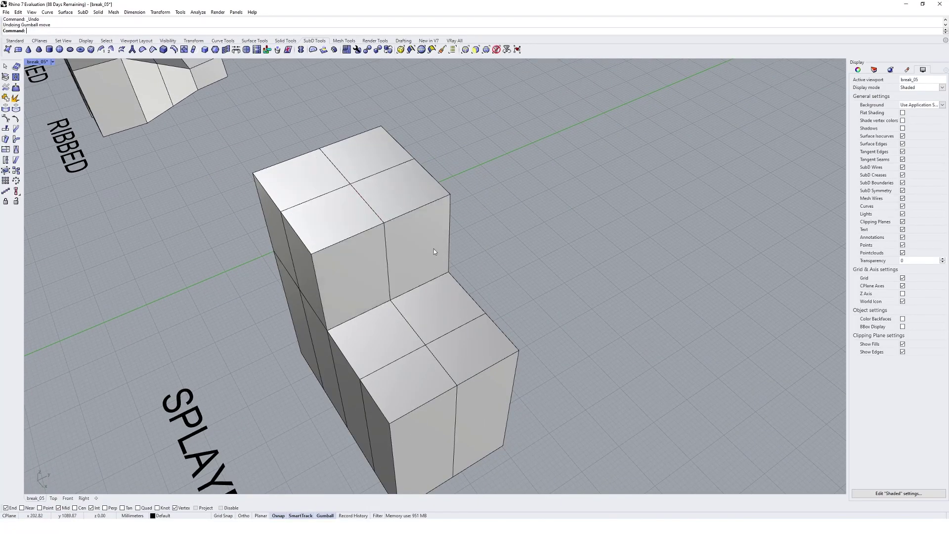
- Extrude the rear lower top face beside the raised block upward by a smaller amount
left_click(449, 309, "ctrl+shift")
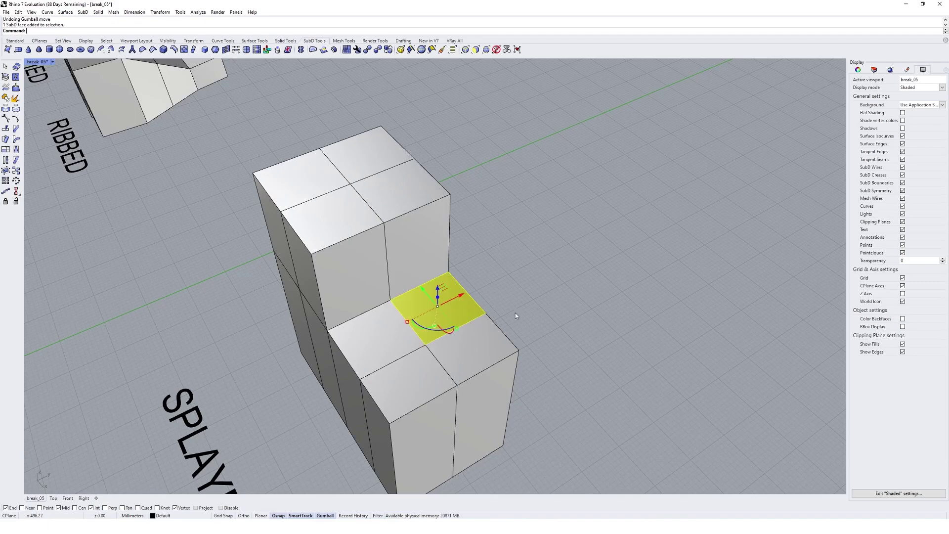
left_click(543, 285)
right_click_drag(426, 290, 476, 247)
left_click(477, 294, "ctrl+shift")
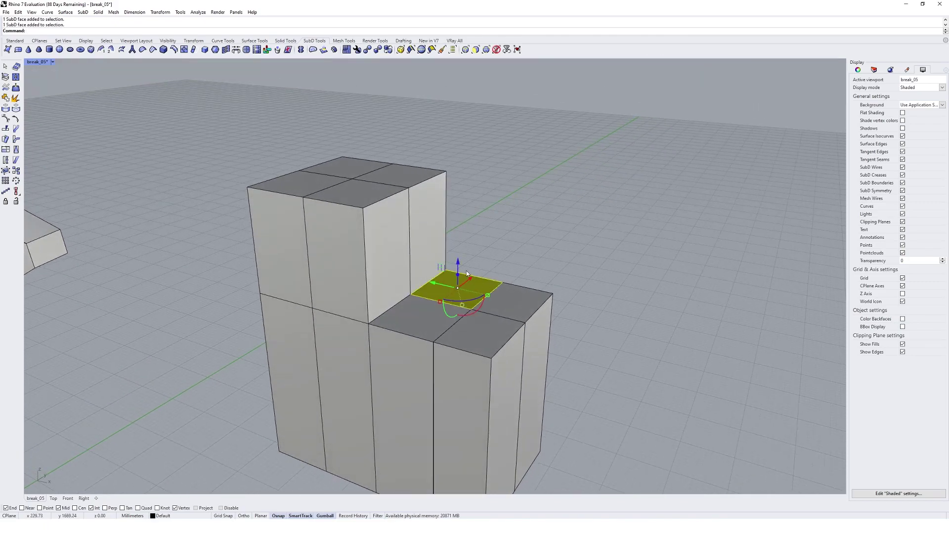
left_click_drag(457, 274, 458, 234)
left_click(515, 251)
- Try to extrude the rear outer top face outward and upward, and undo the extrusion
left_click(514, 292, "ctrl+shift")
left_click_drag(515, 287, 543, 272)
left_click(609, 237)
left_click(521, 267, "ctrl+shift")
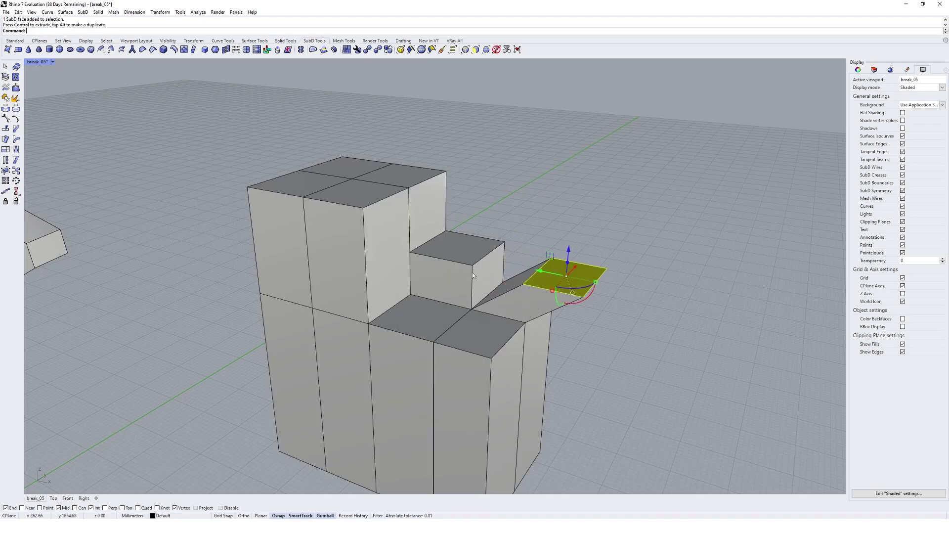
key("ctrl+z")
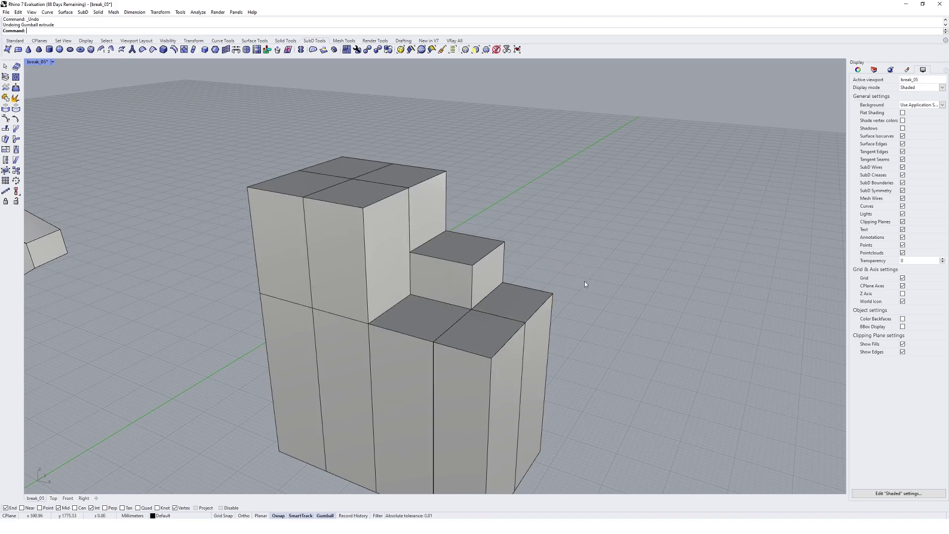
- Undo the extrusion of the rear lower face, then try to move one top face of the raised block sideways and undo the move
key("ctrl+z")
left_click(365, 193, "ctrl+shift")
right_click_drag(365, 194, 360, 216)
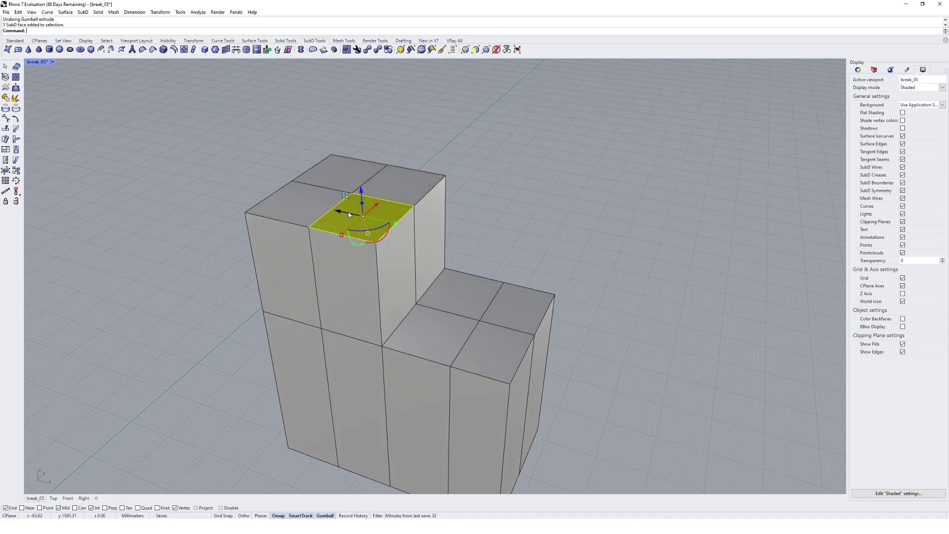
left_click_drag(348, 212, 381, 229)
key("ctrl+z")
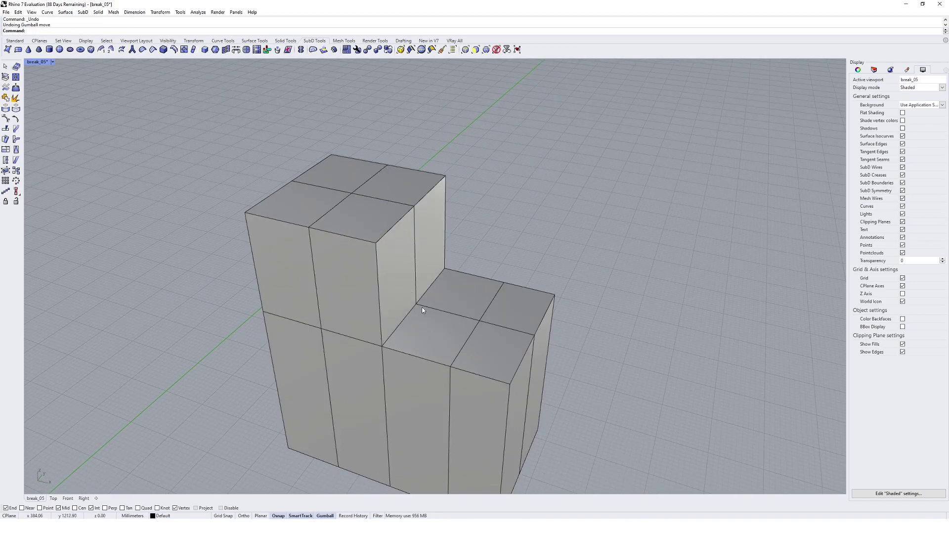
- Slide the four top faces of the raised block outward, away from the lower half, so the block leans
right_click_drag(423, 310, 415, 271)
left_click(381, 226, "ctrl+shift")
left_click(318, 215, "ctrl+shift")
left_click(336, 183, "ctrl+shift")
left_click(402, 185, "ctrl+shift")
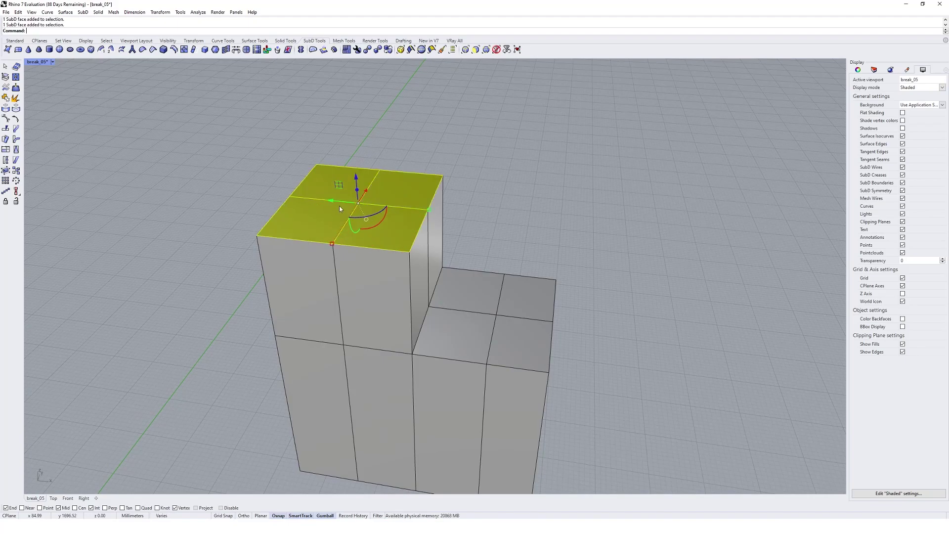
left_click_drag(339, 208, 297, 204)
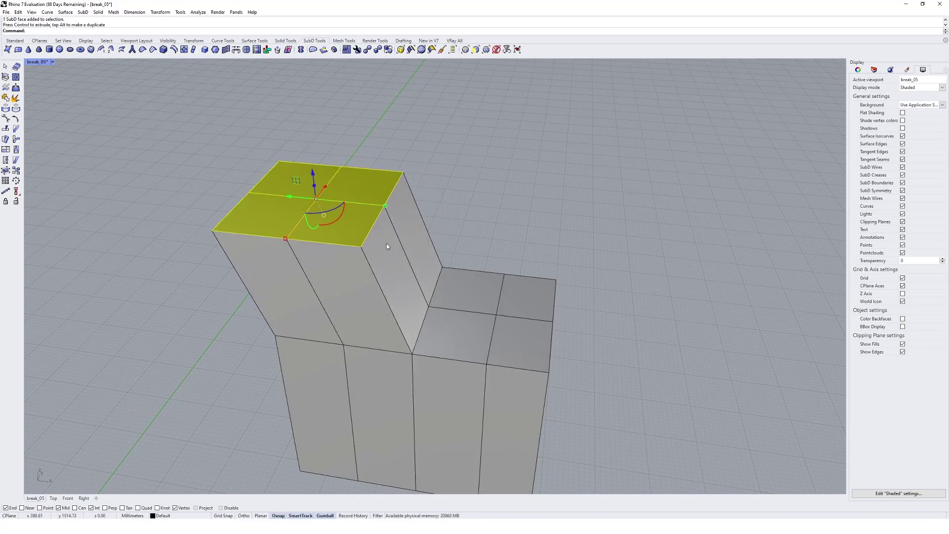
right_click_drag(378, 241, 397, 266)
left_click_drag(297, 236, 278, 236)
key("Escape")
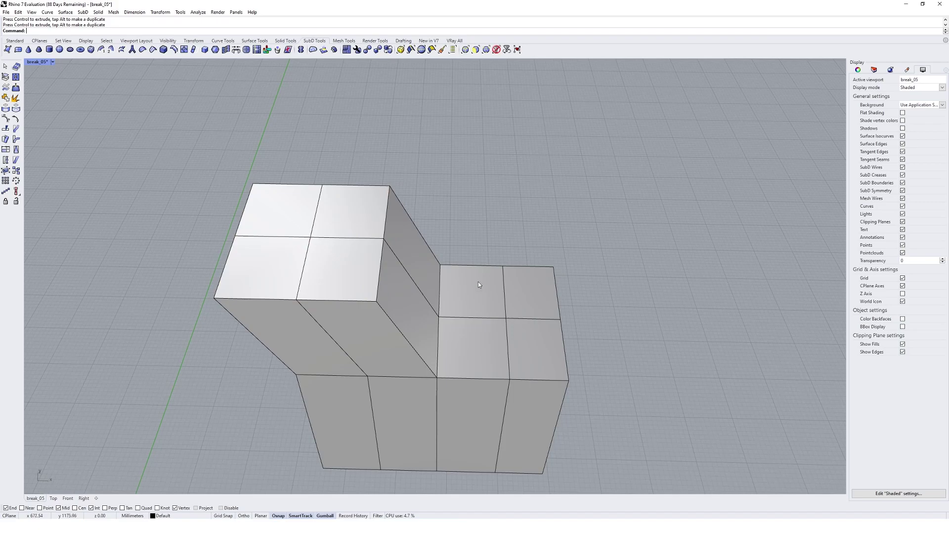
- Extrude the four lower top faces upward and shift them outward as a second branch leaning the opposite way
left_click(479, 284, "ctrl+shift")
left_click(522, 310, "ctrl+shift")
left_click(536, 349, "ctrl+shift")
left_click(489, 352, "ctrl+shift")
right_click_drag(489, 352, 514, 280)
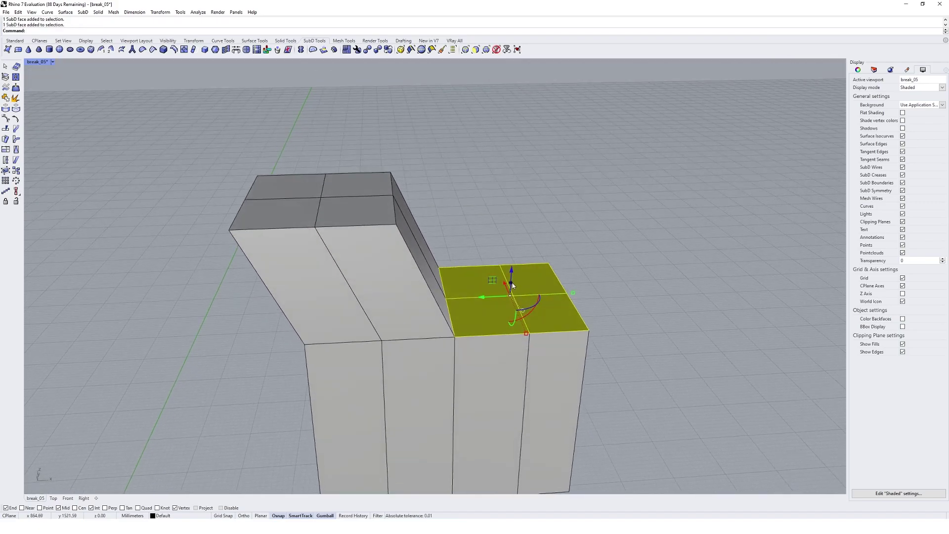
left_click_drag(512, 282, 543, 192)
left_click(477, 177)
- Extrude the label-side top face nearest the ribbed example on both branches upward and shift the pair diagonally outward
right_click_drag(465, 197, 387, 247)
scroll(489, 212, "down", 4)
left_click(369, 276, "ctrl+shift")
left_click(483, 345, "ctrl+shift")
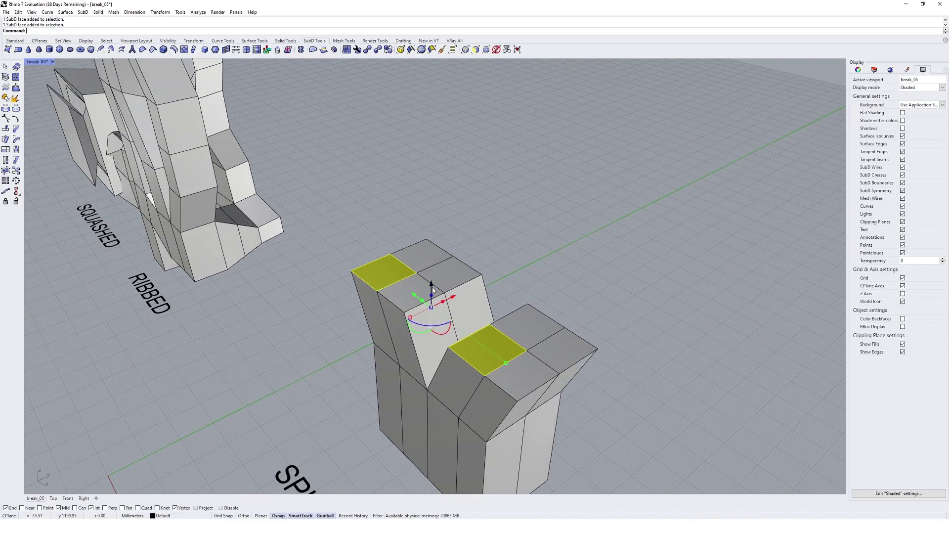
left_click_drag(432, 286, 429, 252, "ctrl")
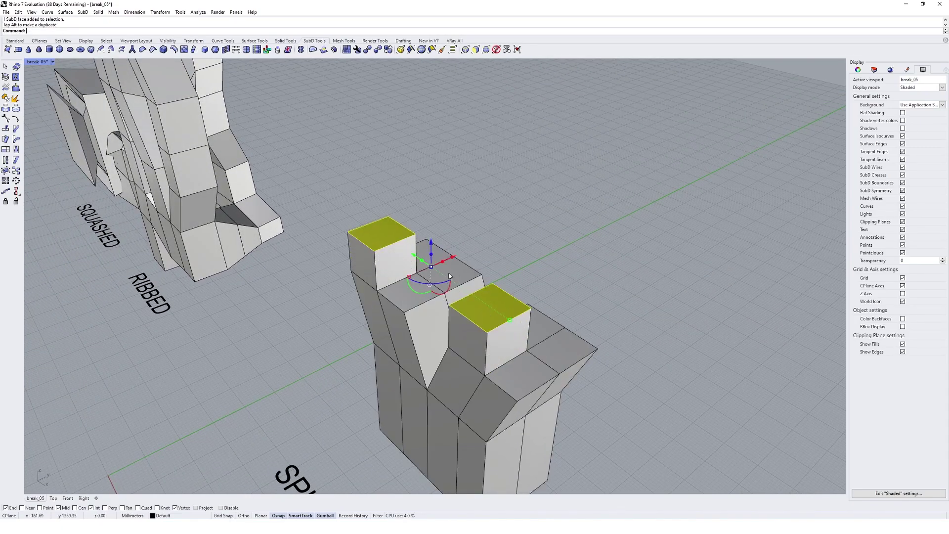
right_click_drag(447, 277, 426, 341)
left_click_drag(423, 341, 404, 338)
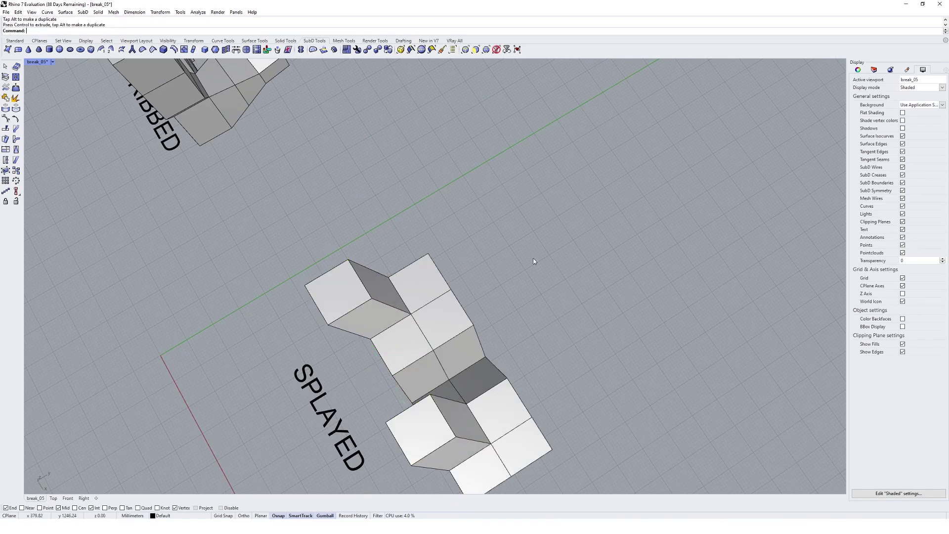
- Extrude the rear top face nearest the ribbed example on both branches upward and shift the pair outward
left_click(429, 275, "ctrl+shift")
left_click(499, 412, "ctrl+shift")
right_click_drag(509, 406, 457, 299)
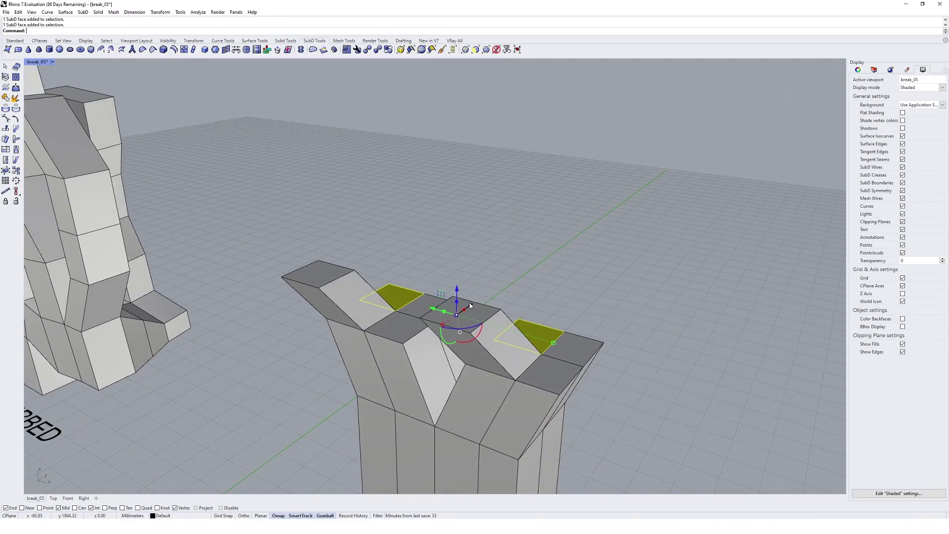
left_click_drag(456, 294, 457, 250, "ctrl")
right_click_drag(458, 284, 449, 358)
left_click_drag(446, 322, 441, 287)
left_click(448, 281)
- Try to raise the rear inner top face pair on the two branches without extruding, and undo the move
right_click_drag(449, 284, 495, 254)
left_click(487, 324, "ctrl+shift")
left_click(628, 310, "ctrl+shift")
right_click_drag(675, 319, 590, 237)
left_click_drag(412, 277, 416, 229)
key("ctrl+z")
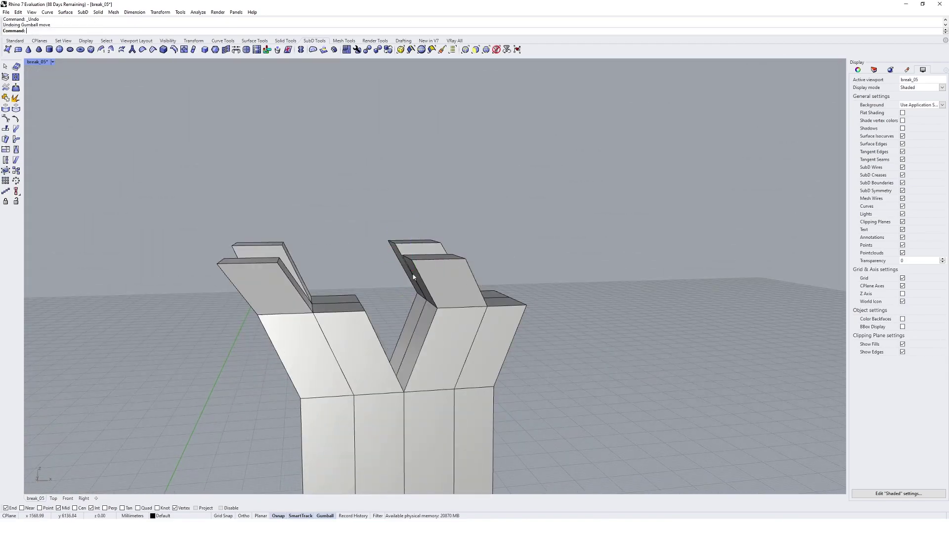
- Extrude the remaining rear top face on both branches upward and shift the pair diagonally outward
right_click_drag(344, 302, 341, 334)
left_click(340, 332, "ctrl+shift")
left_click(482, 315, "ctrl+shift")
right_click_drag(484, 316, 455, 269)
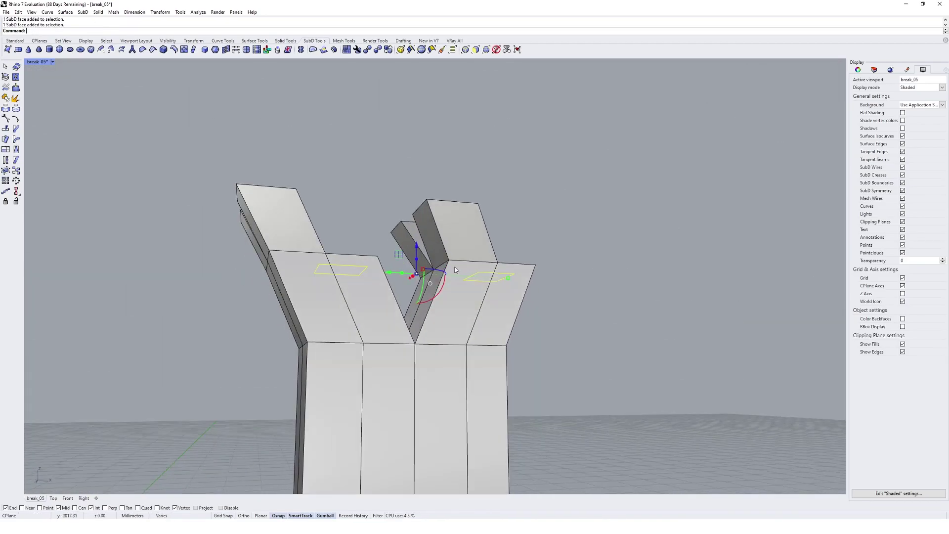
left_click_drag(422, 264, 417, 206, "ctrl")
right_click_drag(418, 206, 384, 316)
left_click_drag(377, 309, 403, 282)
left_click(509, 357)
- Try to raise the last flat top face on both branches without extruding, and undo the move
left_click(467, 384, "ctrl+shift")
left_click(334, 383, "ctrl+shift")
right_click_drag(430, 374, 466, 261)
left_click_drag(456, 270, 455, 224)
key("ctrl+z")
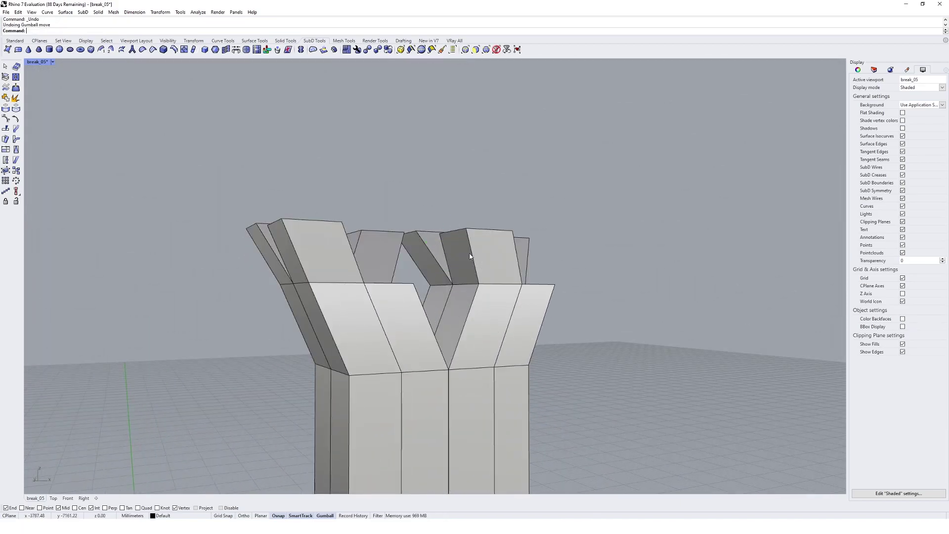
- Extrude the last label-side top face on both branches upward and shift the pair diagonally outward
right_click_drag(469, 257, 446, 327)
left_click(366, 363, "ctrl+shift")
left_click(493, 349, "ctrl+shift")
right_click_drag(493, 349, 445, 280)
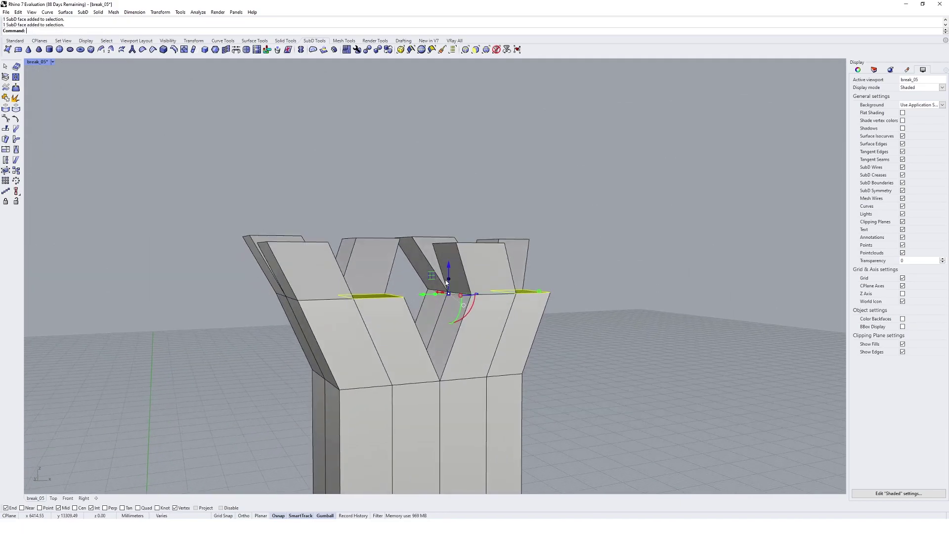
left_click_drag(447, 280, 455, 227)
right_click_drag(455, 226, 441, 390)
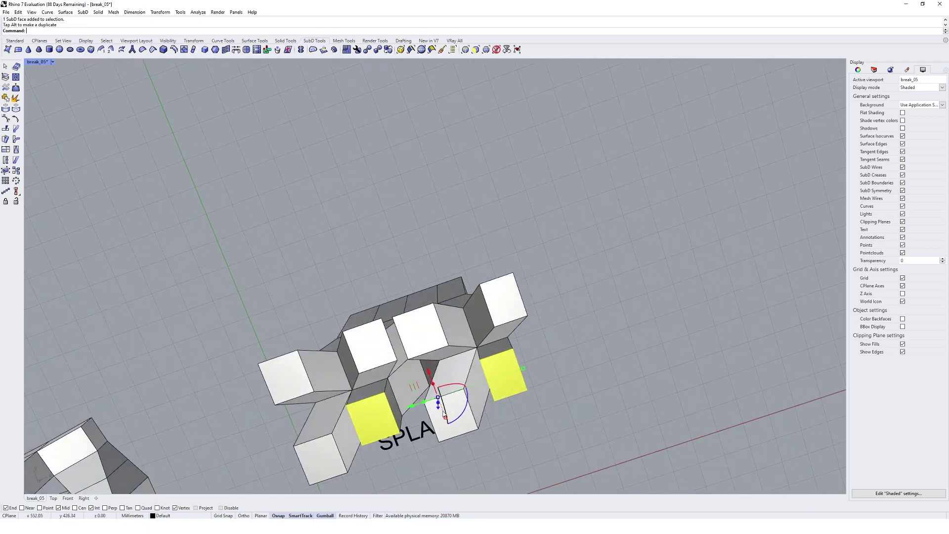
left_click_drag(417, 386, 450, 397)
left_click(602, 392)
- Extrude all eight prong tip faces straight upward together in three successive segments to form long fingers
right_click_drag(601, 392, 540, 285)
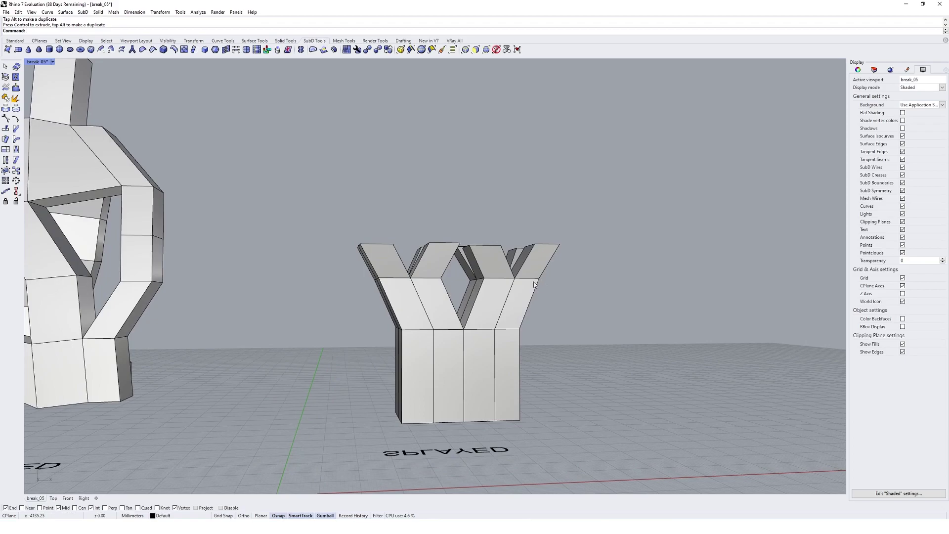
right_click_drag(450, 264, 449, 352, "shift")
scroll(379, 323, "up", 4)
left_click(370, 345, "ctrl+shift")
left_click(374, 297, "ctrl+shift")
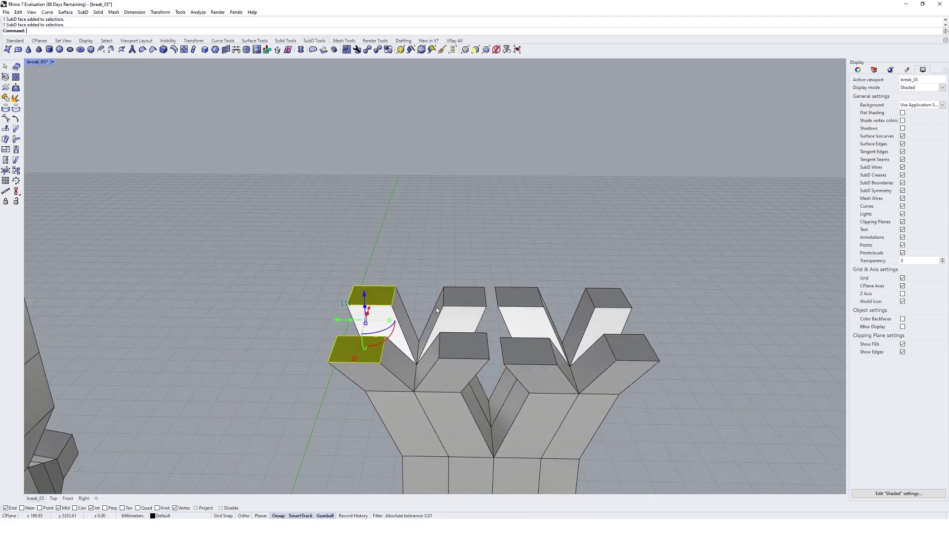
left_click(464, 296, "ctrl+shift")
left_click(464, 346, "ctrl+shift")
left_click(519, 297, "ctrl+shift")
left_click(528, 348, "ctrl+shift")
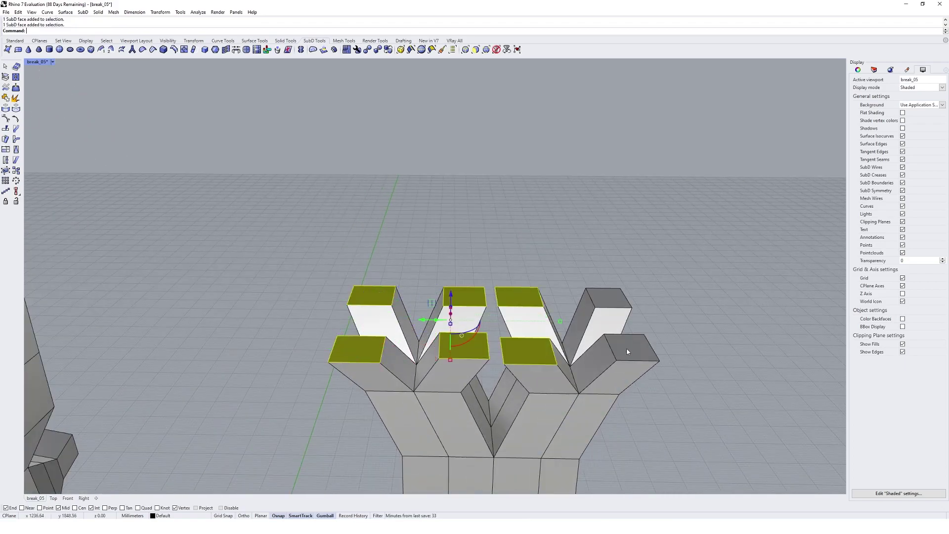
left_click(627, 351, "ctrl+shift")
left_click(607, 296, "ctrl+shift")
scroll(527, 323, "down", 5)
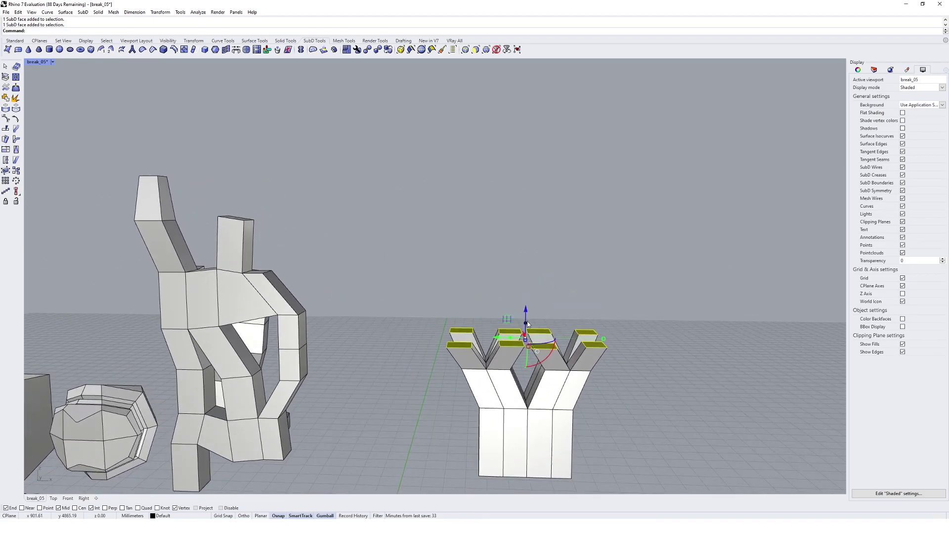
left_click_drag(528, 324, 534, 278)
left_click_drag(529, 278, 532, 214)
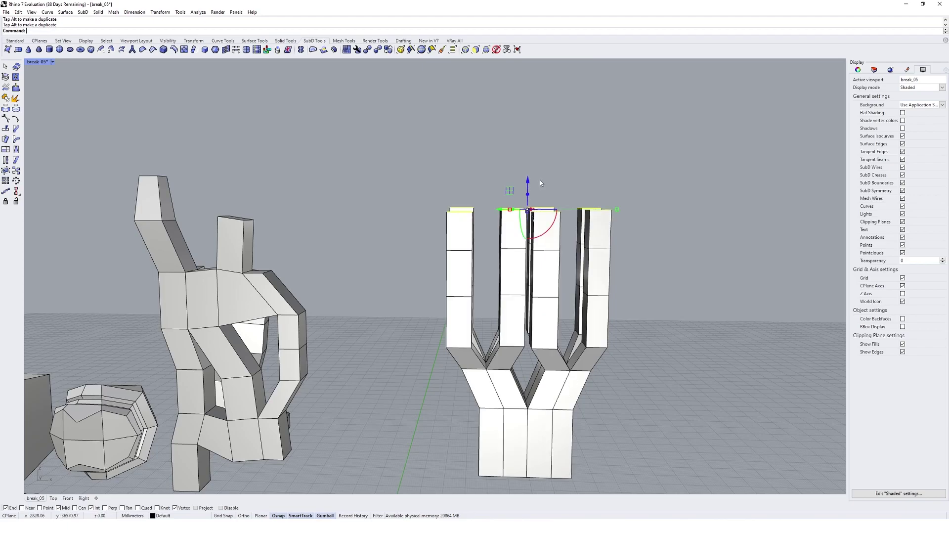
key("Escape")
- Preview the fingered form in smooth SubD display and return to the flat display
key("Tab")
right_click_drag(623, 387, 566, 375)
right_click_drag(536, 345, 400, 300)
key("Tab")
- Shift the two middle edge loops of the label-side corner finger nearest the ribbed example outward
scroll(524, 302, "up", 2)
left_click(432, 340, "ctrl+shift")
key("Escape")
double_click(406, 278, "ctrl+shift")
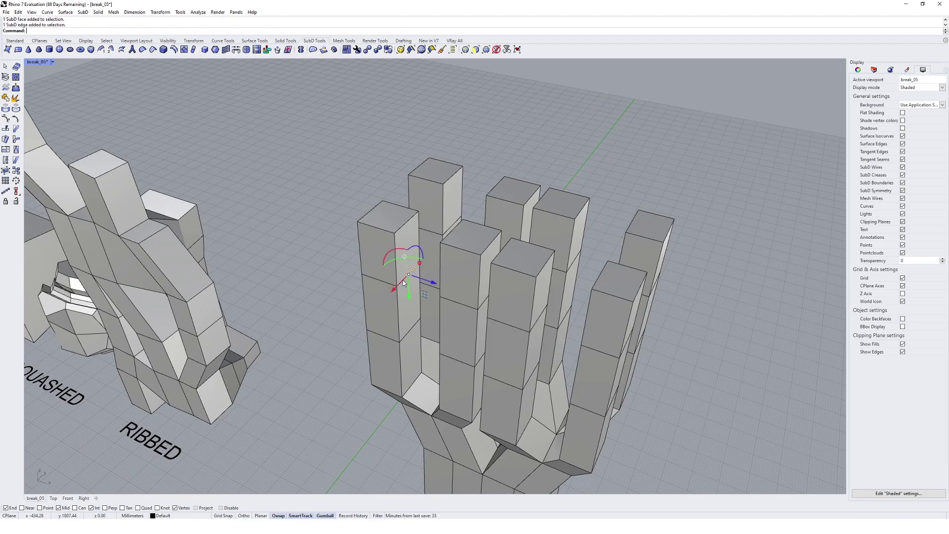
double_click(407, 332, "ctrl+shift")
left_click_drag(398, 304, 381, 309)
key("Escape")
- Move the tip of that corner finger outward toward the ribbed example and shift its upper edge loop to follow the bend
left_click_drag(395, 219, 361, 209)
key("Escape")
double_click(391, 271, "ctrl+shift")
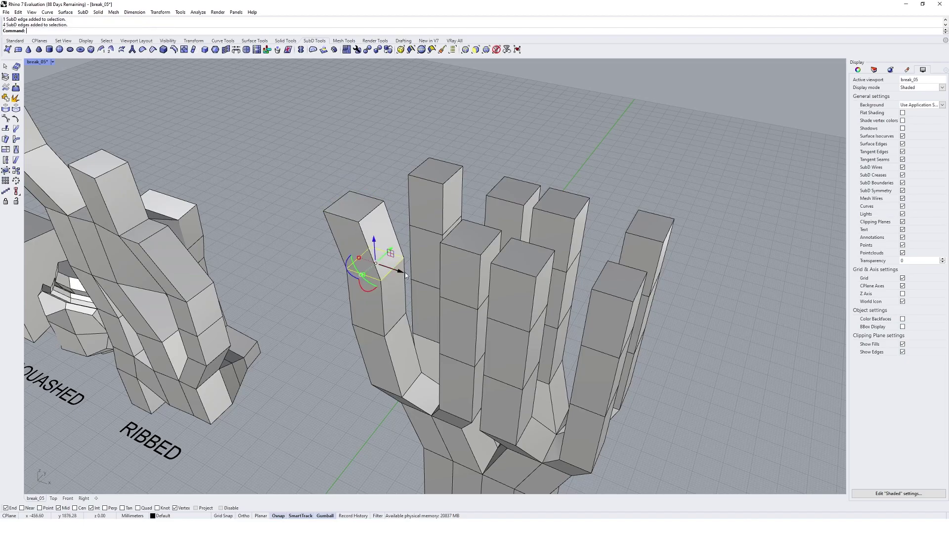
left_click_drag(404, 273, 388, 268)
right_click_drag(400, 268, 319, 289)
key("Escape")
- Bend the same corner finger toward the label side by shifting its upper edge loop and tip face
right_click_drag(332, 213, 409, 275, "shift")
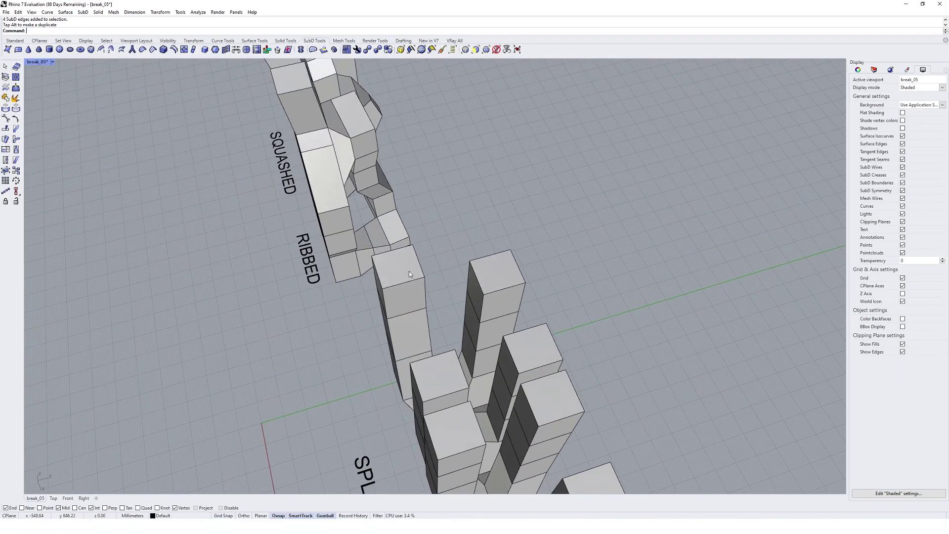
double_click(416, 314, "ctrl+shift")
left_click_drag(429, 291, 406, 297)
key("Escape")
left_click(409, 268, "ctrl+shift")
left_click_drag(421, 262, 388, 271)
key("Escape")
- Switch the SubDs to smooth display and pull the tip face of the neighbouring rear corner finger outward
right_click_drag(459, 289, 504, 380)
key("Tab")
scroll(423, 247, "up", 3)
left_click(422, 225, "ctrl+shift")
right_click_drag(423, 230, 378, 286)
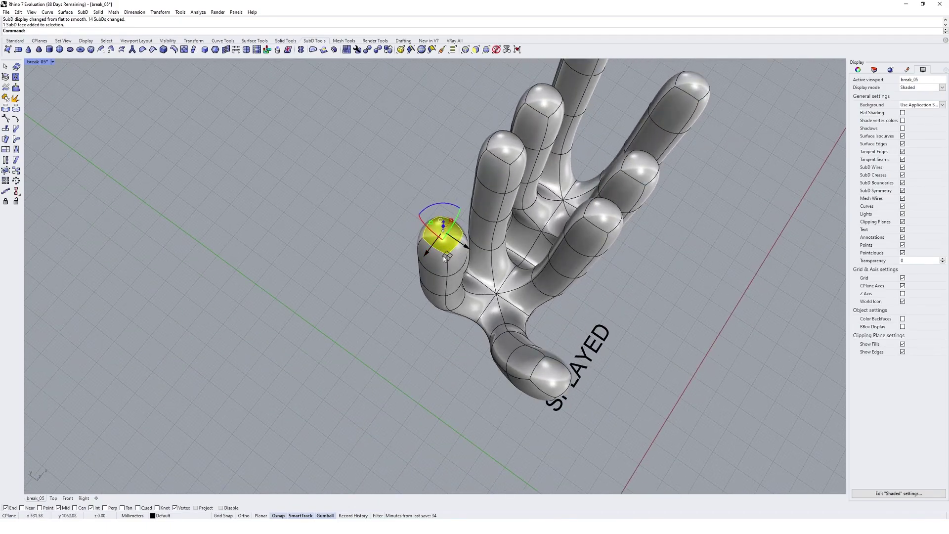
left_click_drag(424, 246, 370, 271)
key("Escape")
- Shift the upper and middle edge loops of the rear corner finger outward to even out its bend
double_click(454, 272, "ctrl+shift")
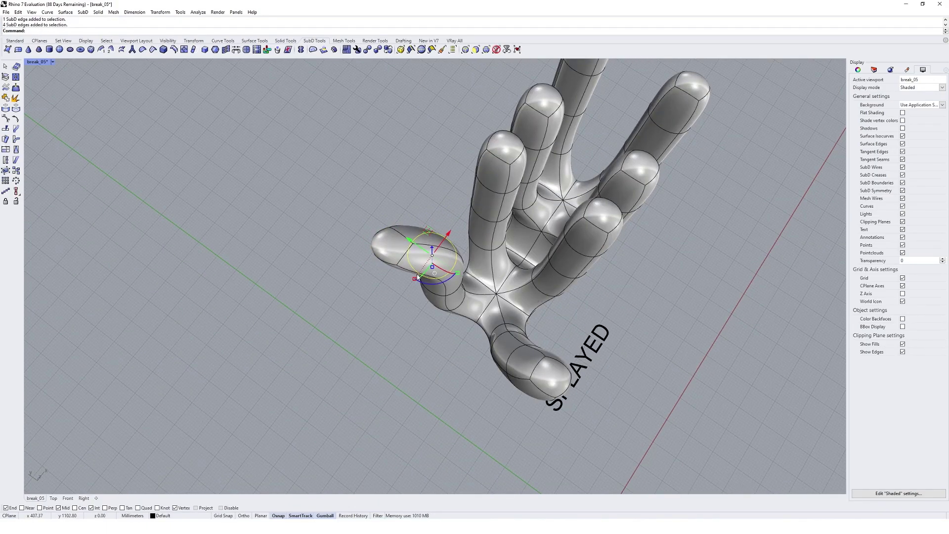
left_click_drag(430, 231, 396, 247)
key("Escape")
right_click_drag(399, 301, 421, 203)
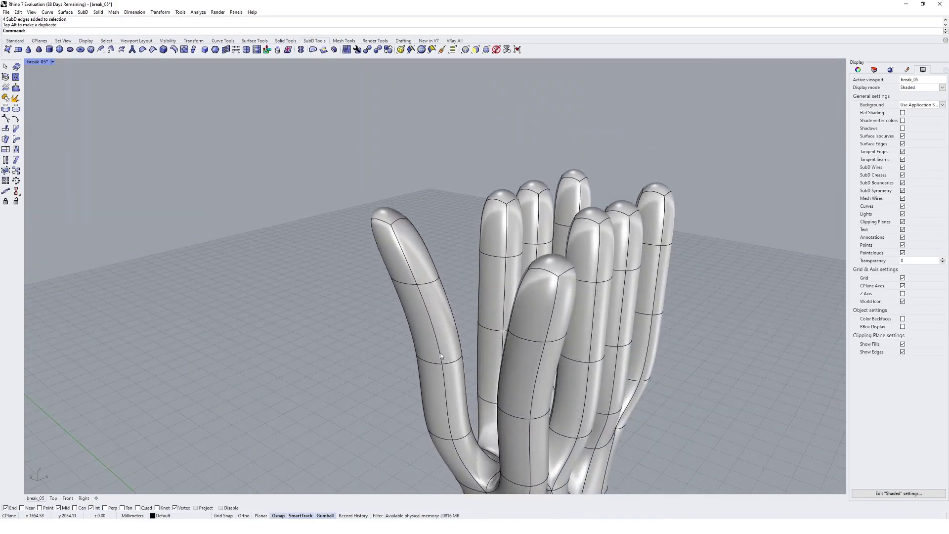
left_click(456, 362, "ctrl+shift")
double_click(457, 365, "ctrl+shift")
right_click_drag(436, 361, 431, 378)
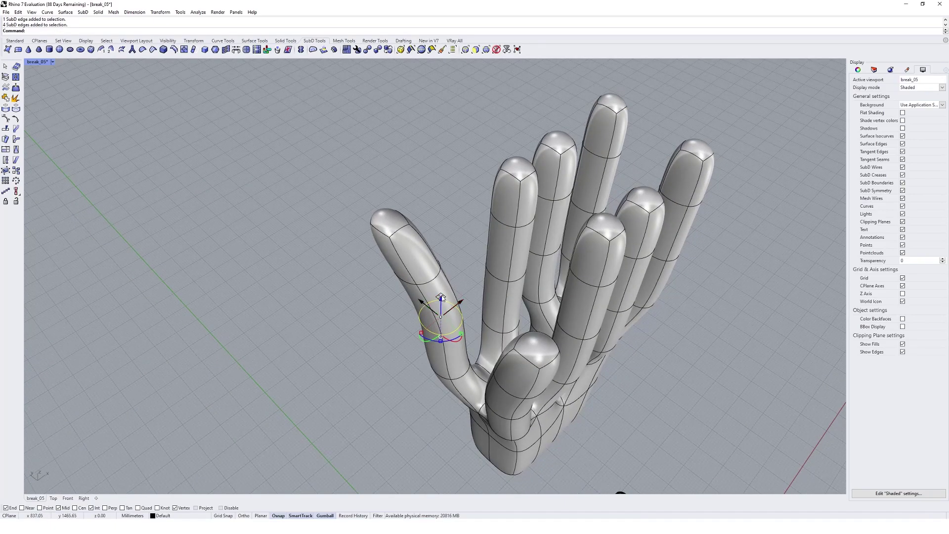
left_click_drag(442, 298, 429, 300)
scroll(495, 322, "down", 4)
right_click_drag(494, 322, 533, 354)
scroll(534, 351, "up", 4)
key("Escape")
- Pull the tip of the rear inner finger beside the bent corner finger rearward and shift its upper edge loop
scroll(420, 334, "up", 2)
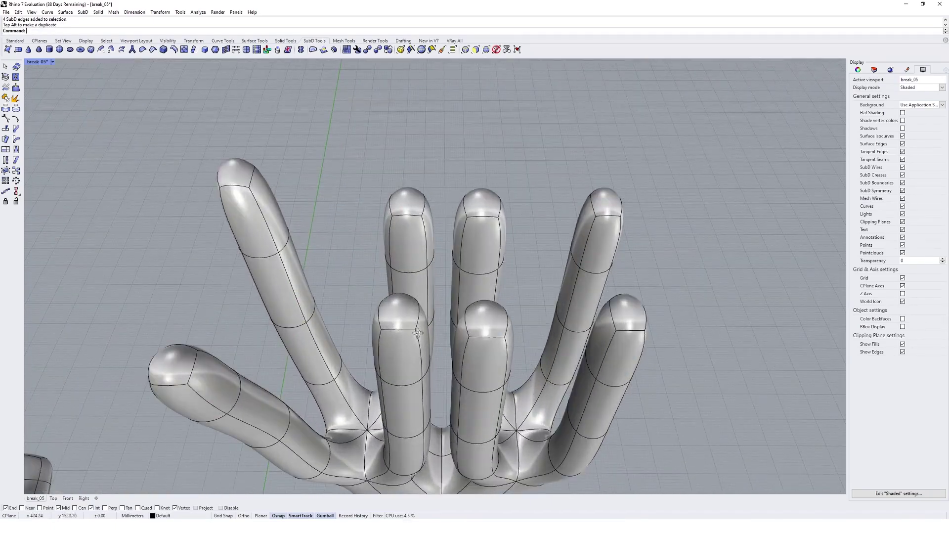
right_click_drag(418, 333, 405, 251)
left_click_drag(424, 226, 432, 187)
key("Escape")
double_click(420, 292, "ctrl+shift")
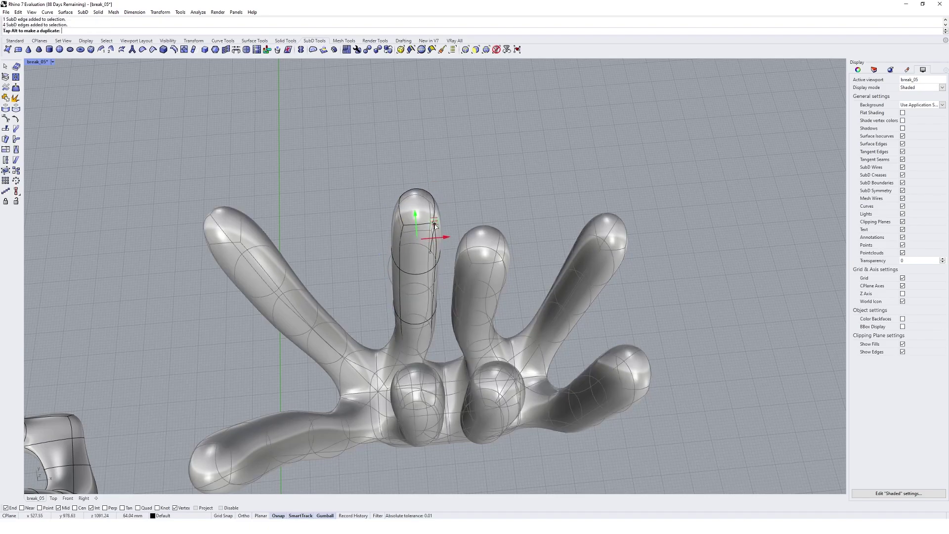